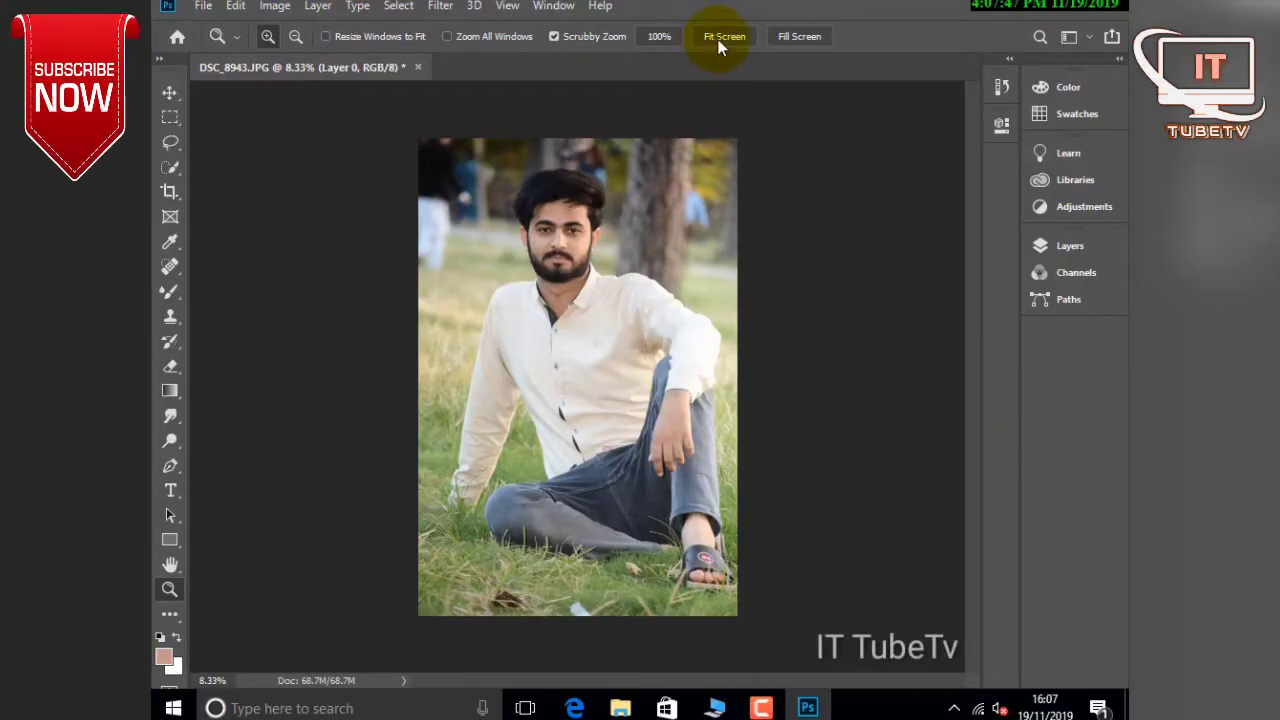
Fit DSC_8943.JPG to the screen and duplicate Layer 0 as 'Layer 0 copy'.
{"action": "left_click", "coordinate": [721, 38]}
{"action": "left_click", "coordinate": [1040, 246]}
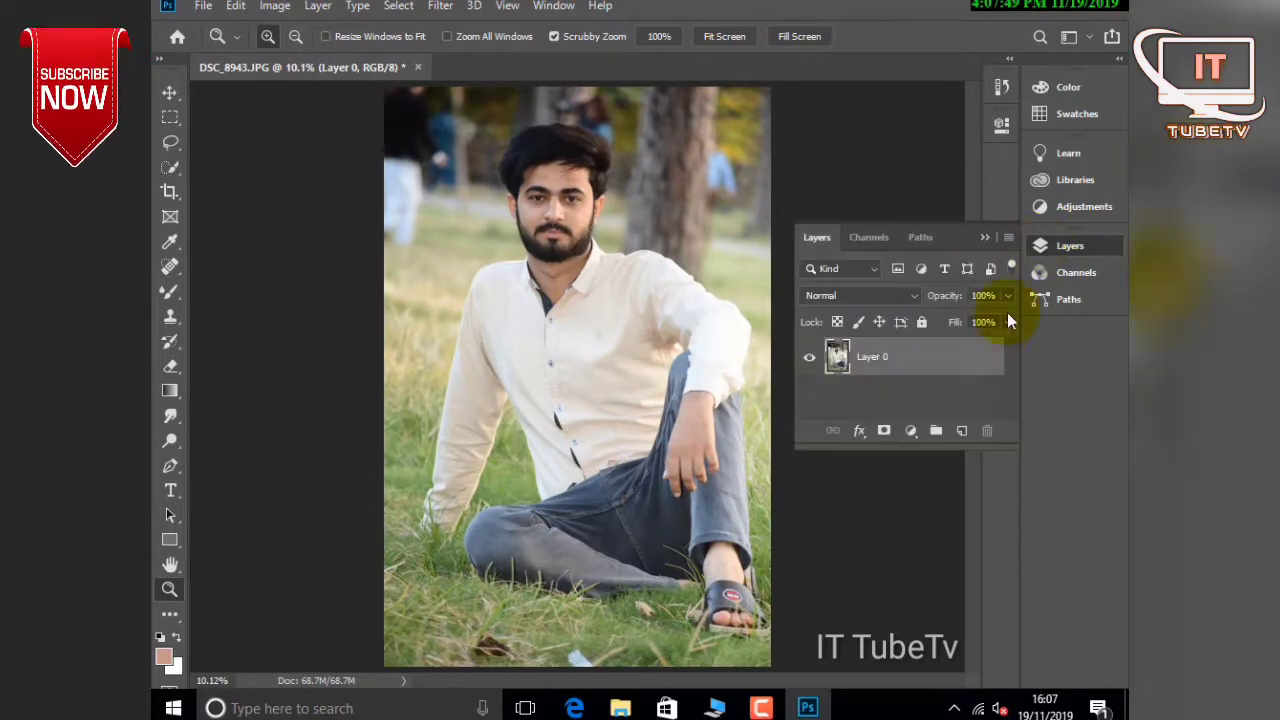
{"action": "right_click", "coordinate": [961, 372]}
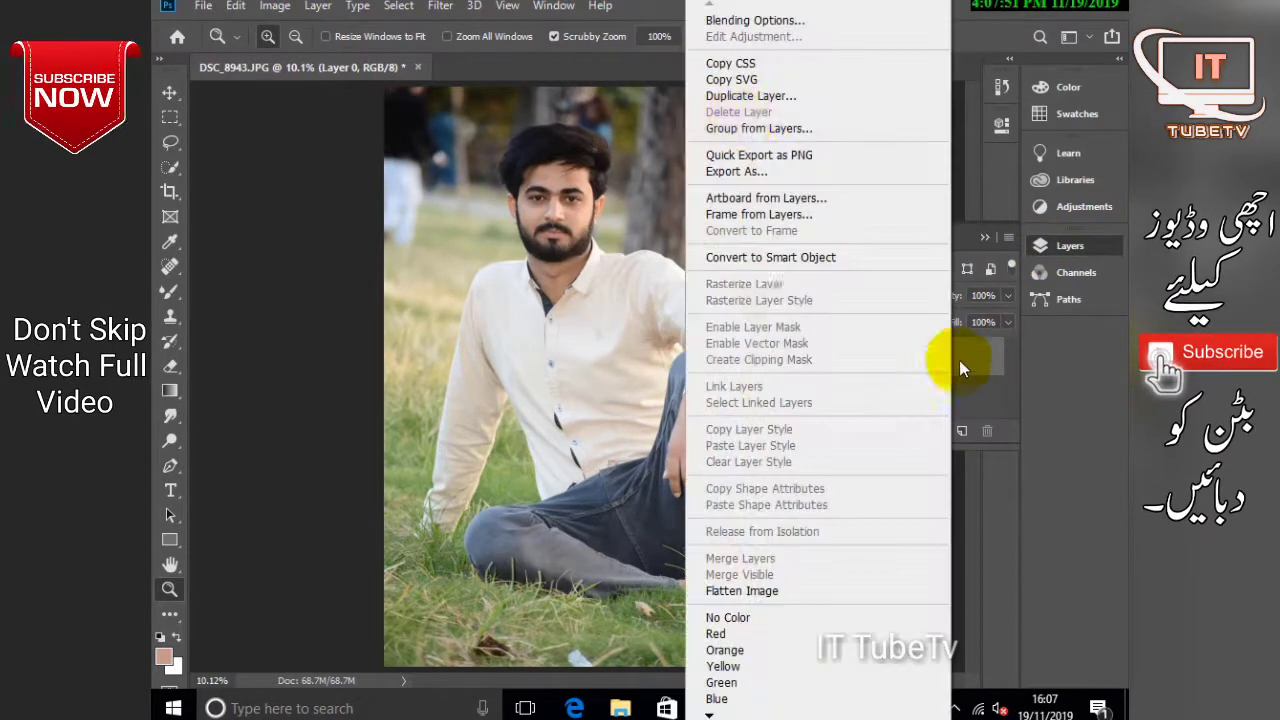
{"action": "left_click", "coordinate": [736, 92]}
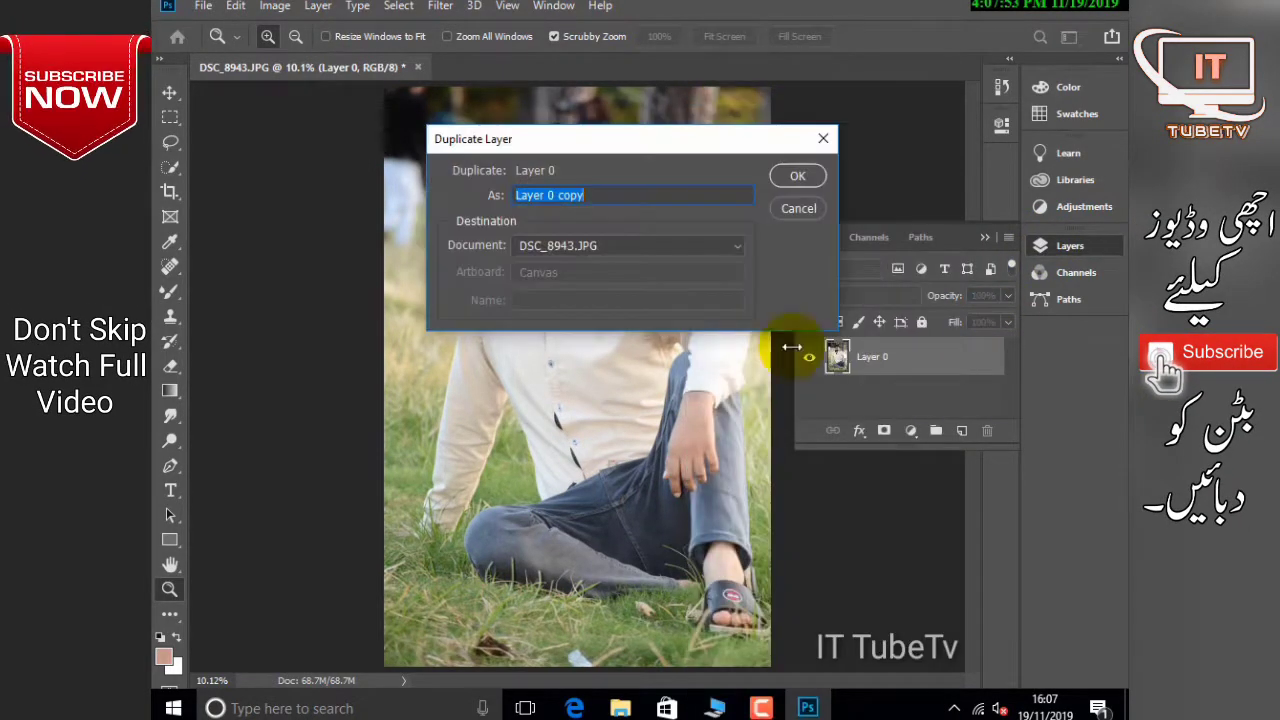
{"action": "left_click", "coordinate": [798, 177]}
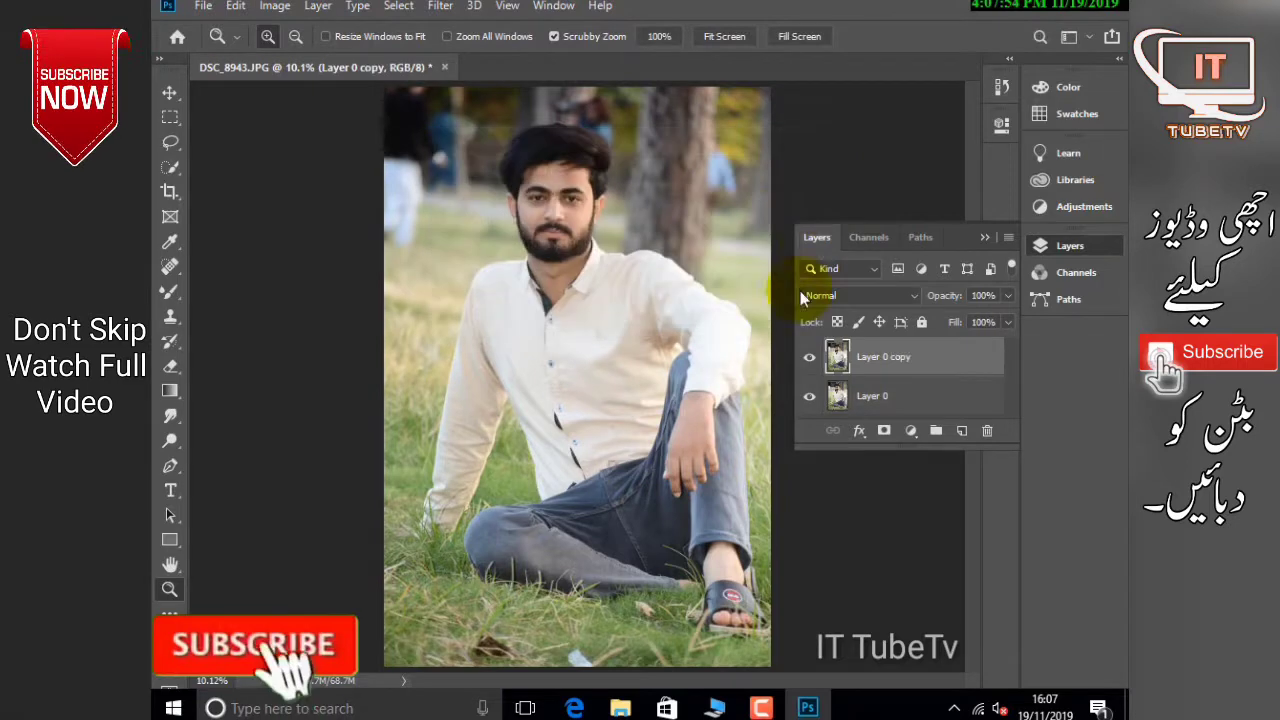
{"action": "left_click", "coordinate": [983, 238]}
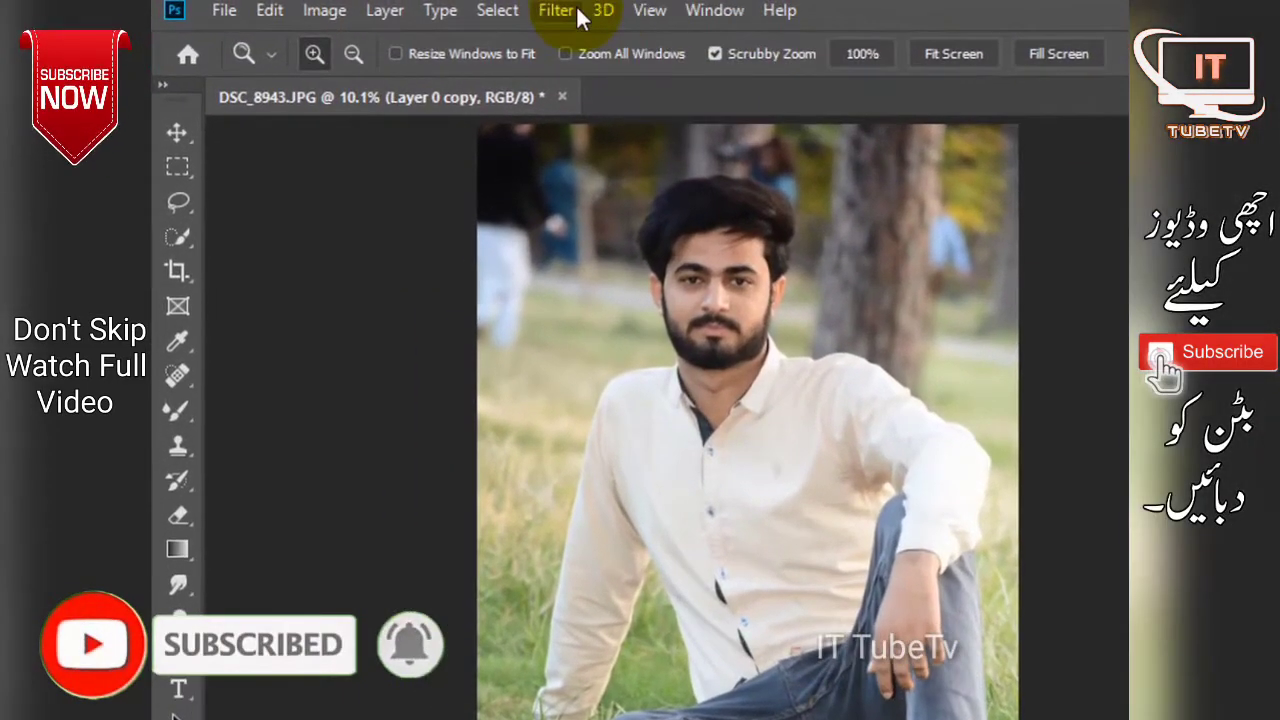
In Camera Raw, set Exposure +0.55, Highlights -29, Shadows +18, Whites -100, Texture +8, Clarity +18.
{"action": "left_click", "coordinate": [578, 12]}
{"action": "left_click", "coordinate": [690, 168]}
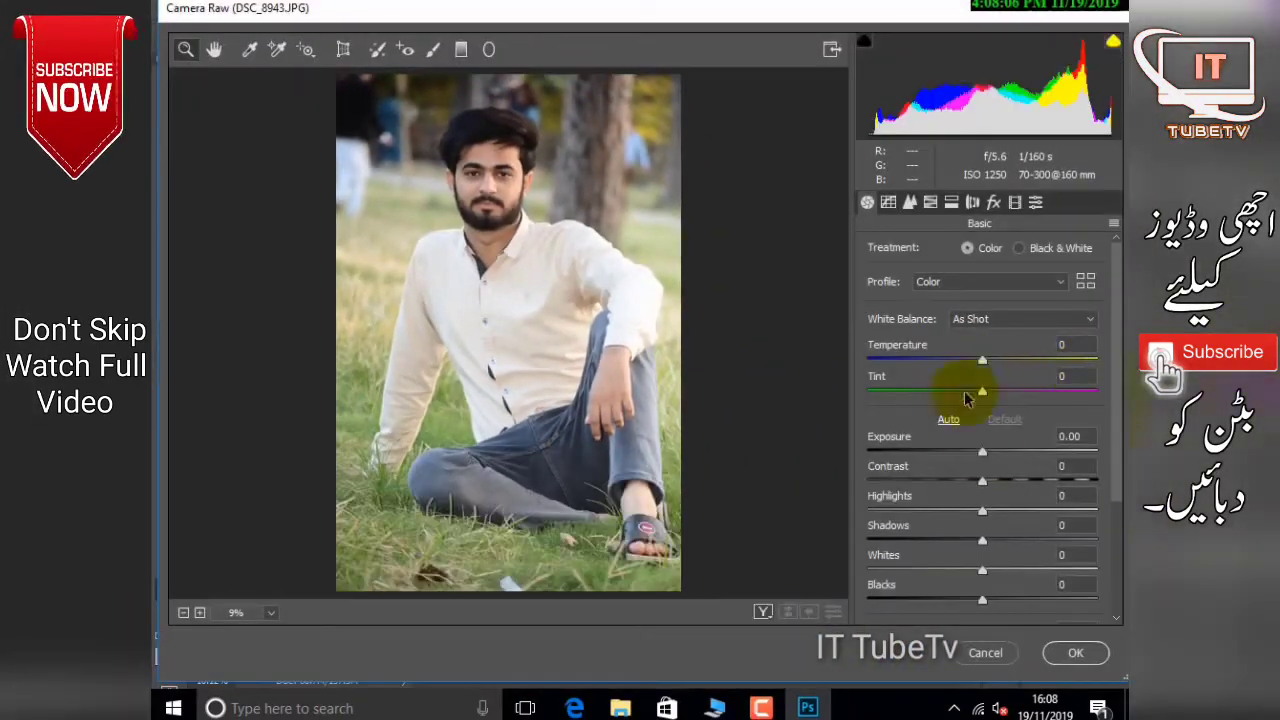
{"action": "mouse_move", "coordinate": [982, 452]}
{"action": "left_mouse_down"}
{"action": "mouse_move", "coordinate": [994, 452]}
{"action": "mouse_move", "coordinate": [992, 481]}
{"action": "mouse_move", "coordinate": [949, 511]}
{"action": "mouse_move", "coordinate": [1021, 494]}
{"action": "left_mouse_up"}
{"action": "scroll", "coordinate": [960, 510], "scroll_direction": "down", "scroll_amount": 1}
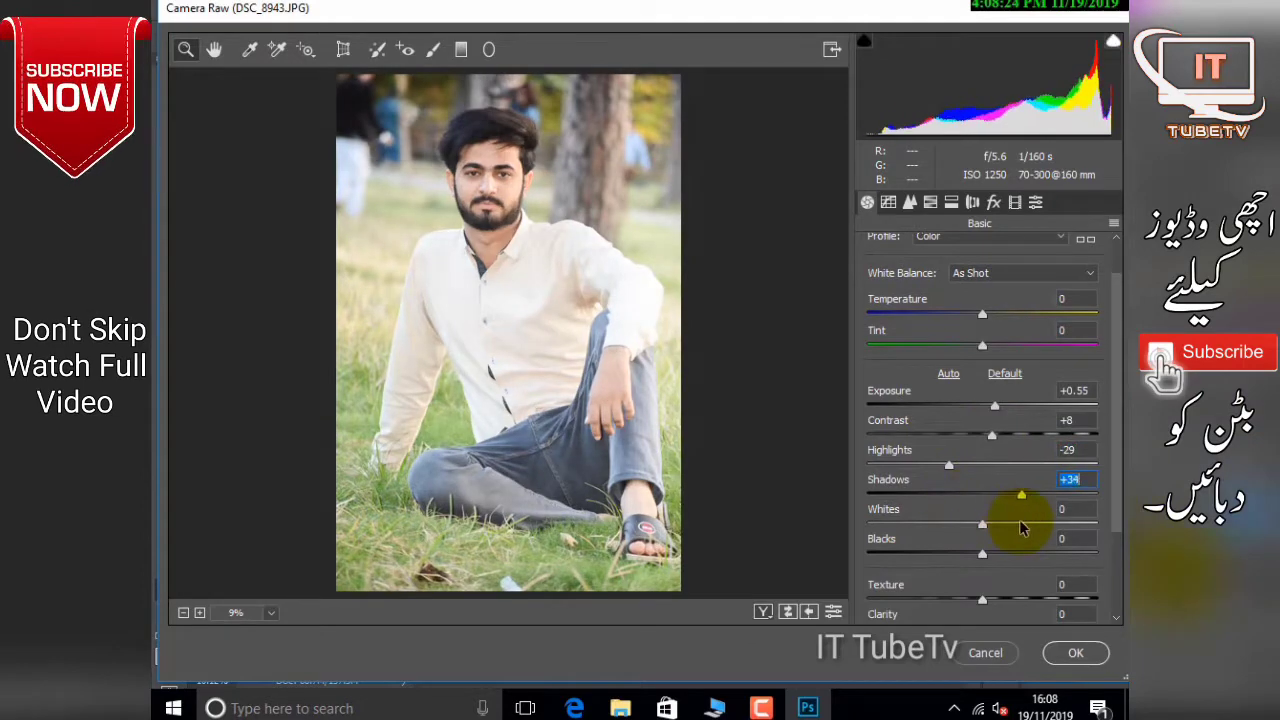
{"action": "scroll", "coordinate": [1021, 528], "scroll_direction": "down", "scroll_amount": 1}
{"action": "left_click_drag", "start_coordinate": [1021, 447], "coordinate": [867, 477]}
{"action": "scroll", "coordinate": [980, 509], "scroll_direction": "down", "scroll_amount": 2}
{"action": "left_click_drag", "start_coordinate": [982, 428], "coordinate": [949, 428]}
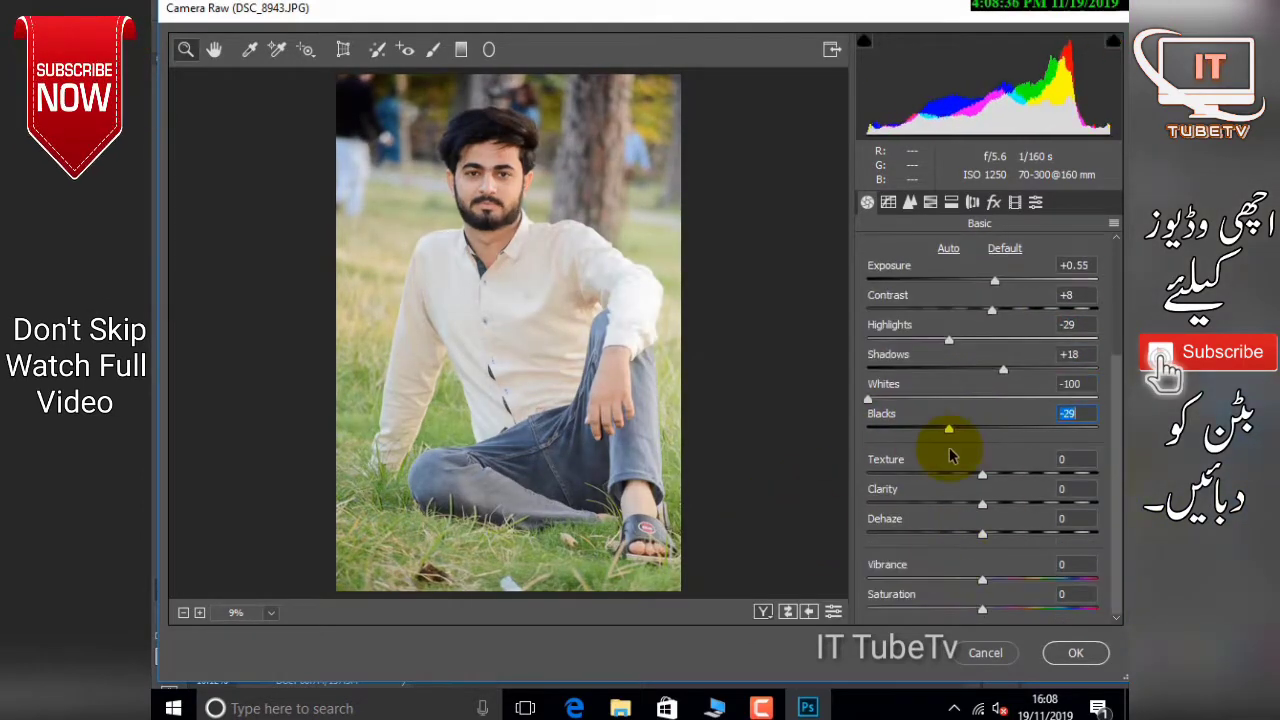
{"action": "left_click_drag", "start_coordinate": [997, 474], "coordinate": [1003, 503]}
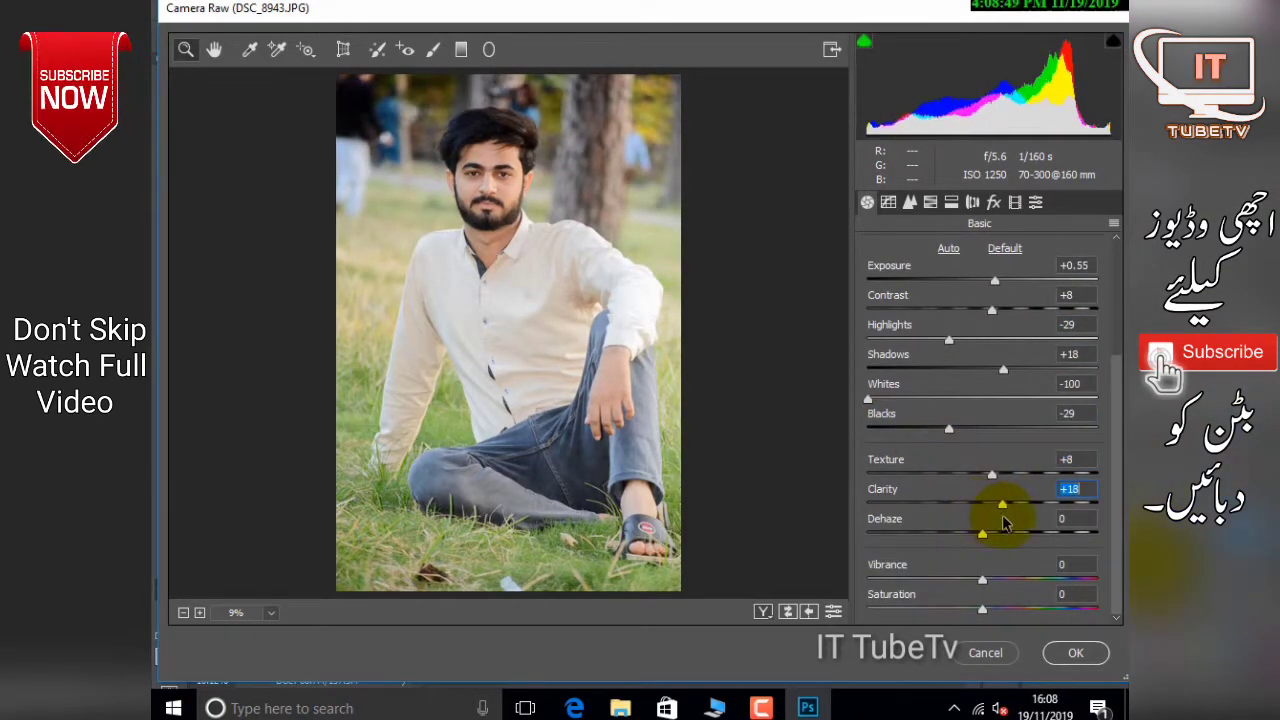
{"action": "left_click_drag", "start_coordinate": [982, 579], "coordinate": [988, 609]}
{"action": "left_click", "coordinate": [930, 202]}
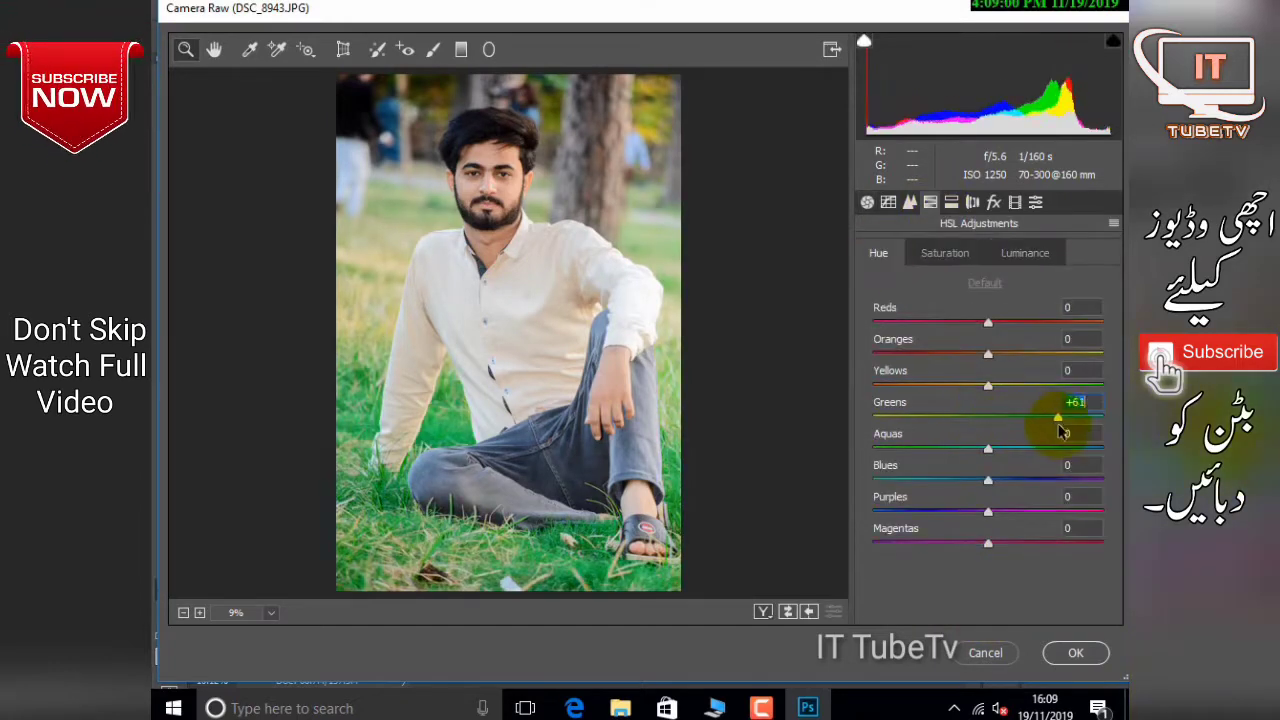
Shift Greens and Yellows hue to -100 and Purples to about -93, and adjust the Blues and Oranges hue.
{"action": "left_click_drag", "start_coordinate": [1060, 418], "coordinate": [822, 432]}
{"action": "key", "text": "p"}
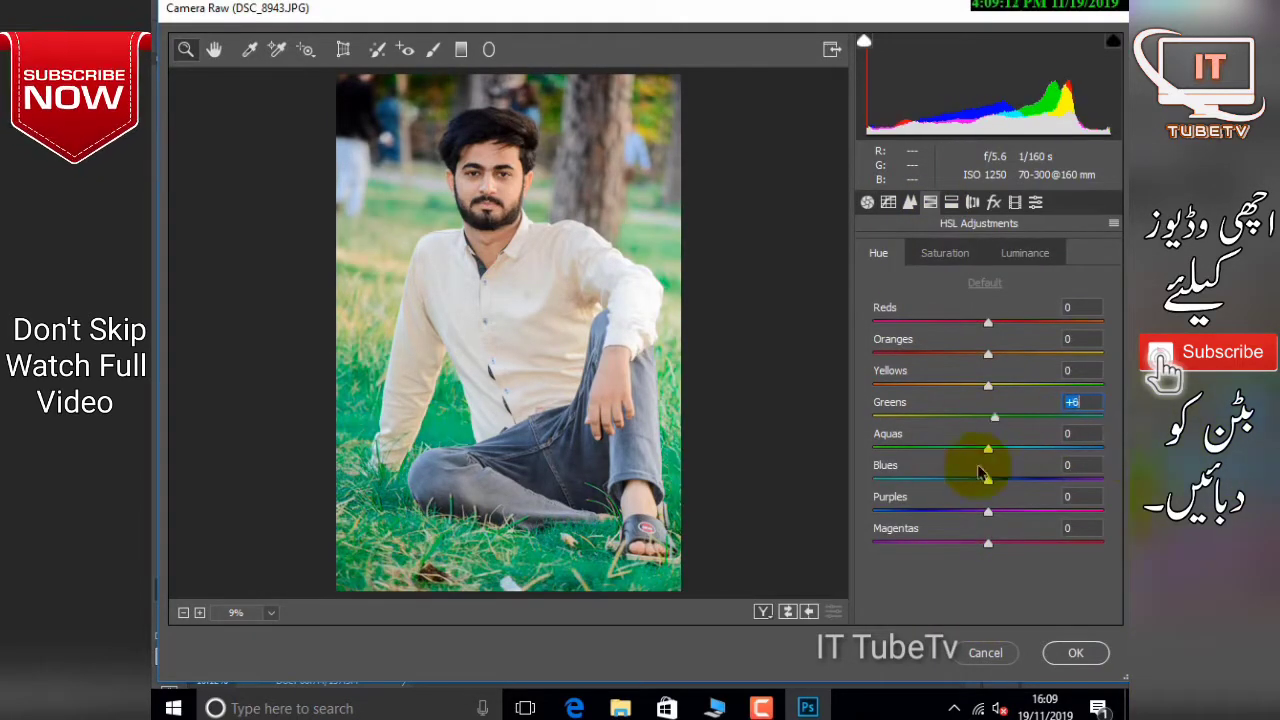
{"action": "key", "text": "p"}
{"action": "left_click_drag", "start_coordinate": [988, 386], "coordinate": [866, 410]}
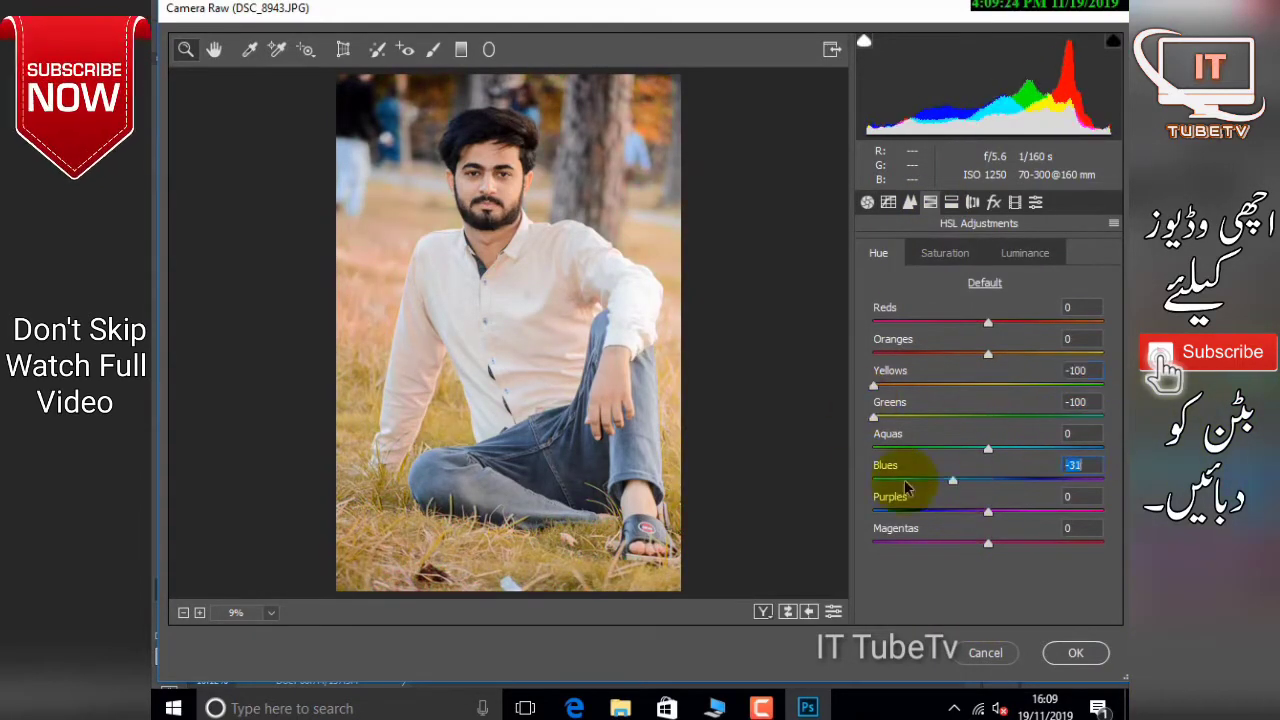
{"action": "left_click_drag", "start_coordinate": [905, 487], "coordinate": [1032, 518]}
{"action": "left_click_drag", "start_coordinate": [943, 512], "coordinate": [882, 512]}
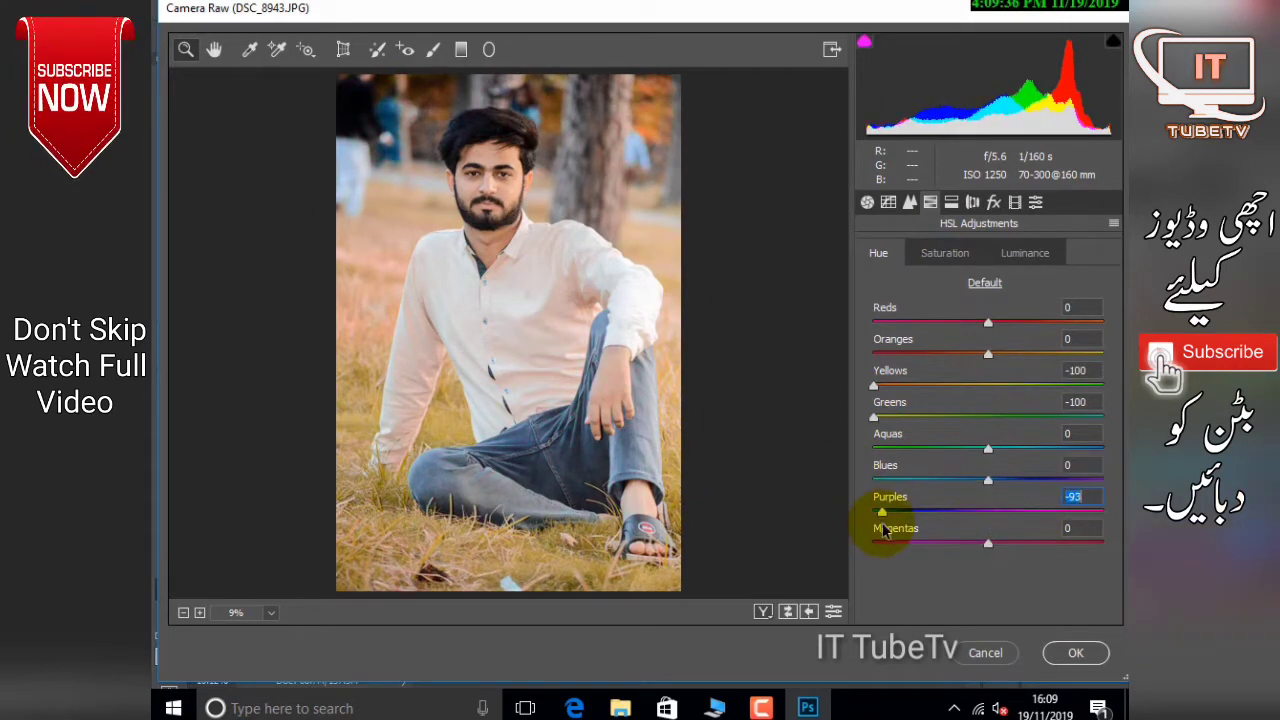
{"action": "left_click_drag", "start_coordinate": [988, 354], "coordinate": [1052, 360]}
Raise saturation of Greens, Yellows to +28, Aquas to +25 and Blues to about +63.
{"action": "left_click", "coordinate": [945, 253]}
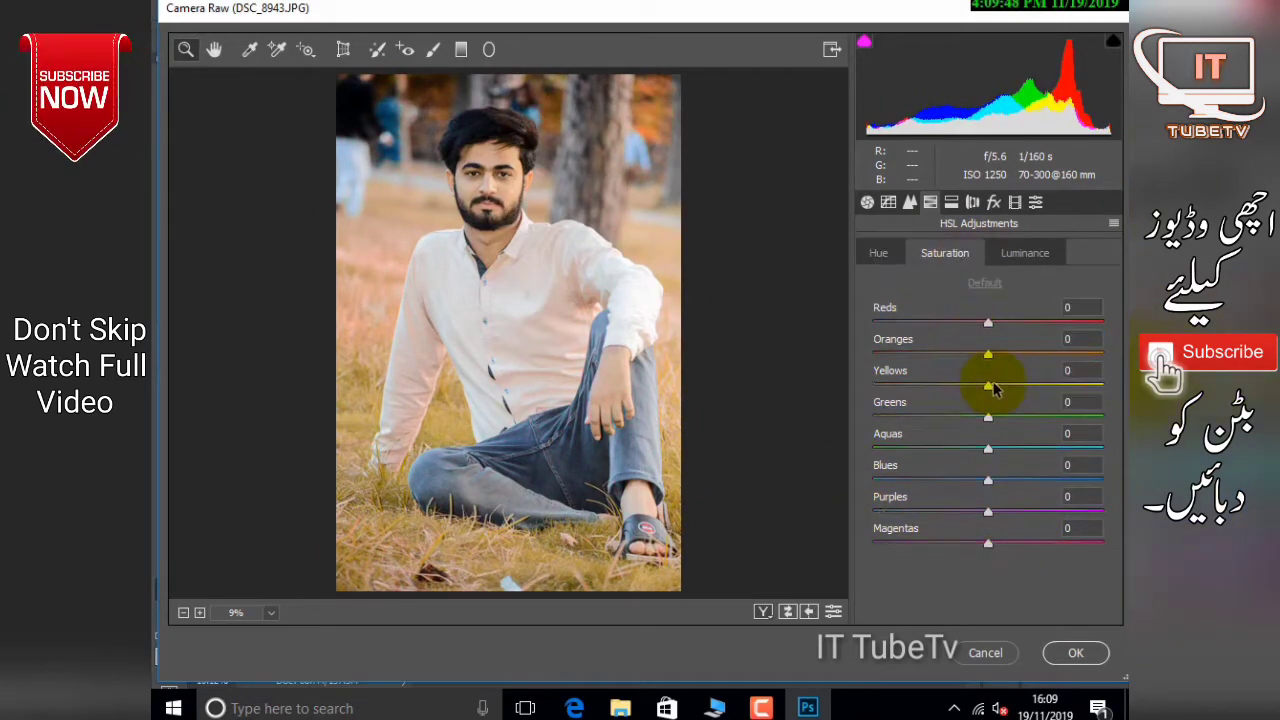
{"action": "left_click_drag", "start_coordinate": [988, 386], "coordinate": [1046, 386]}
{"action": "left_click", "coordinate": [1075, 402]}
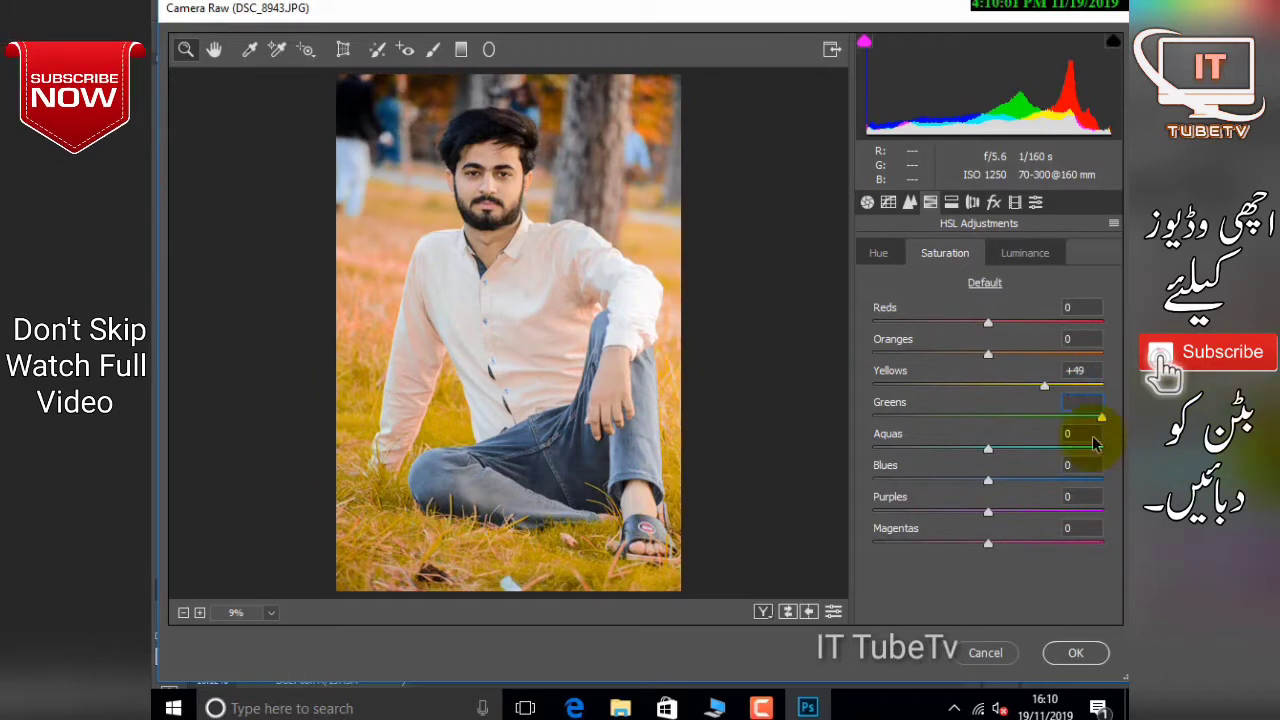
{"action": "mouse_move", "coordinate": [988, 417]}
{"action": "left_mouse_down"}
{"action": "mouse_move", "coordinate": [1019, 417]}
{"action": "mouse_move", "coordinate": [1019, 386]}
{"action": "left_mouse_up"}
{"action": "mouse_move", "coordinate": [988, 449]}
{"action": "left_mouse_down"}
{"action": "mouse_move", "coordinate": [1017, 449]}
{"action": "mouse_move", "coordinate": [1062, 481]}
{"action": "left_mouse_up"}
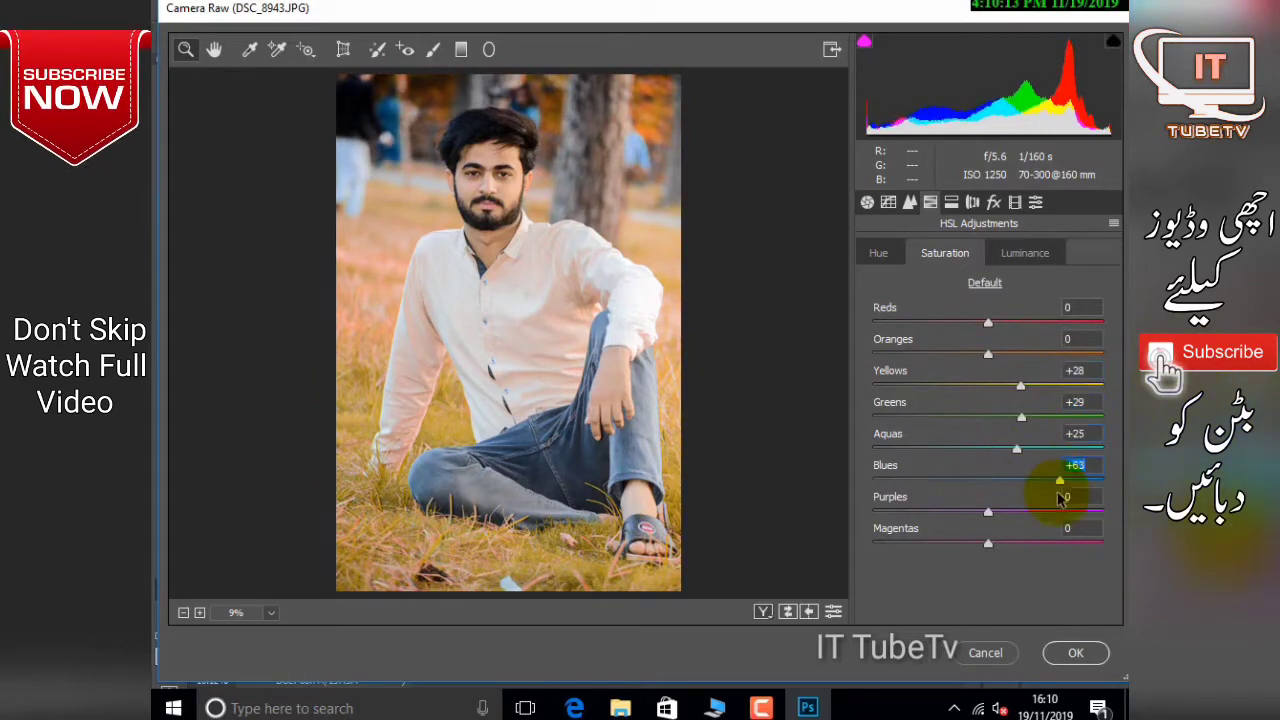
{"action": "left_click_drag", "start_coordinate": [988, 354], "coordinate": [891, 354]}
{"action": "left_click", "coordinate": [1025, 253]}
Set HSL luminance: Oranges +51, Greens darker, Aquas -20, Blues 0, Magentas -63, then apply the grade.
{"action": "left_click_drag", "start_coordinate": [988, 354], "coordinate": [1046, 354]}
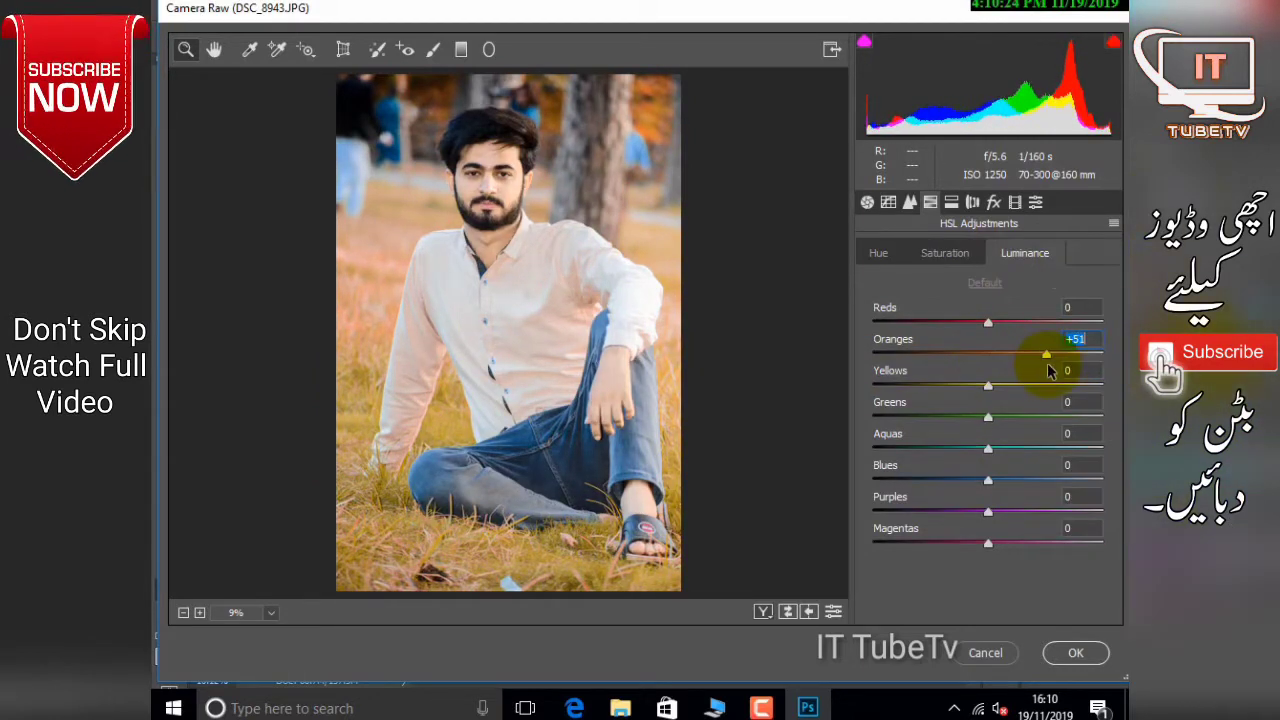
{"action": "mouse_move", "coordinate": [988, 417]}
{"action": "left_mouse_down"}
{"action": "mouse_move", "coordinate": [843, 418]}
{"action": "mouse_move", "coordinate": [1000, 417]}
{"action": "mouse_move", "coordinate": [1096, 386]}
{"action": "mouse_move", "coordinate": [997, 386]}
{"action": "left_mouse_up"}
{"action": "mouse_move", "coordinate": [988, 448]}
{"action": "left_mouse_down"}
{"action": "mouse_move", "coordinate": [1038, 449]}
{"action": "mouse_move", "coordinate": [921, 478]}
{"action": "mouse_move", "coordinate": [962, 481]}
{"action": "left_mouse_up"}
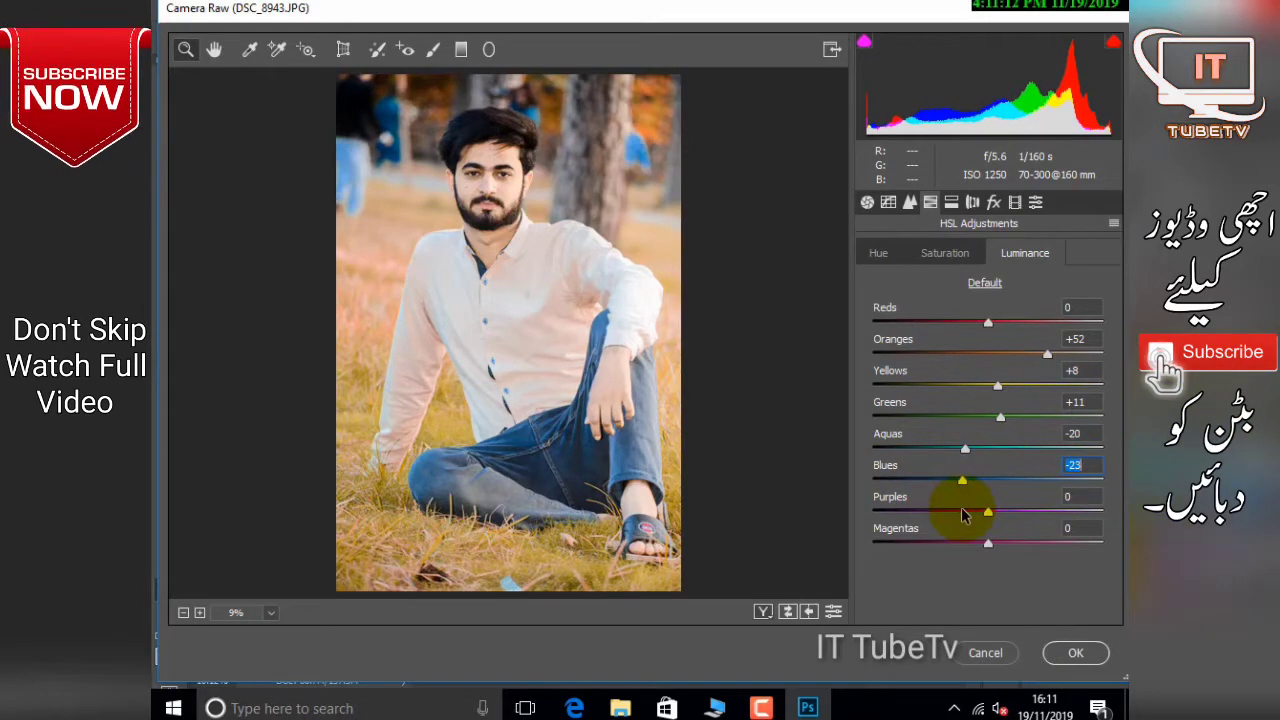
{"action": "double_click", "coordinate": [962, 481]}
{"action": "mouse_move", "coordinate": [988, 542]}
{"action": "left_mouse_down"}
{"action": "mouse_move", "coordinate": [1094, 543]}
{"action": "mouse_move", "coordinate": [913, 543]}
{"action": "left_mouse_up"}
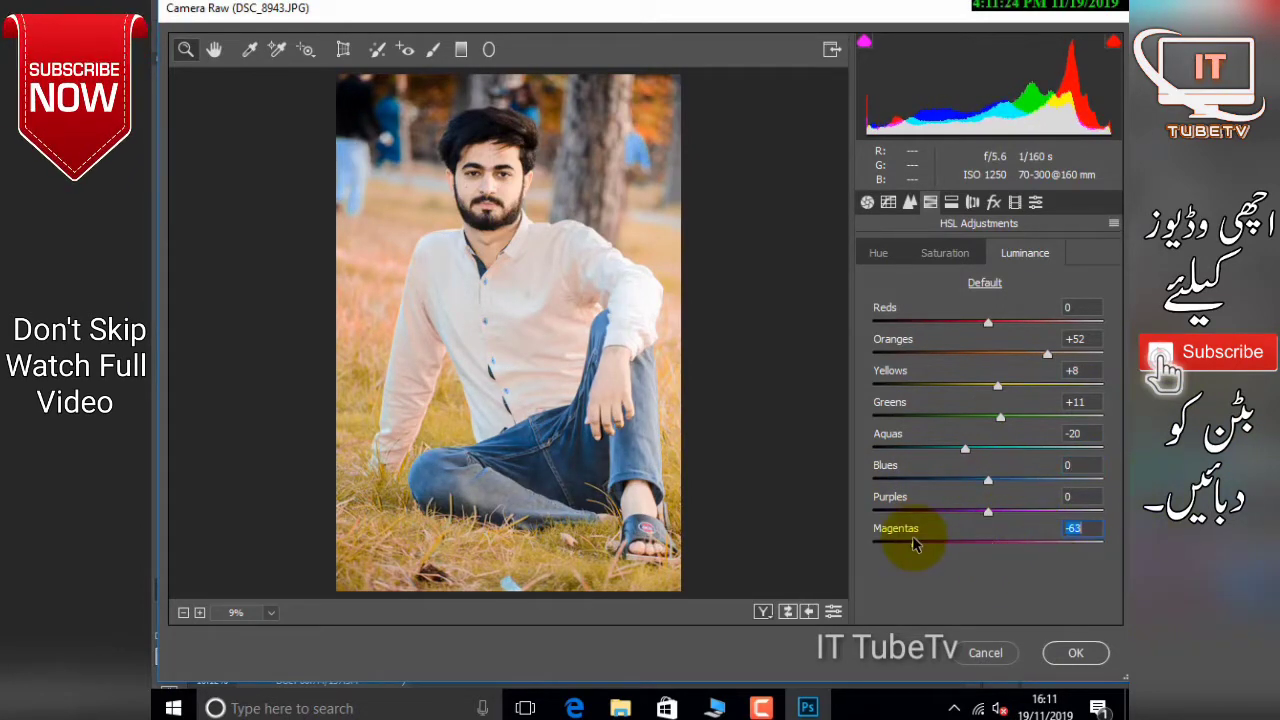
{"action": "left_click", "coordinate": [909, 202]}
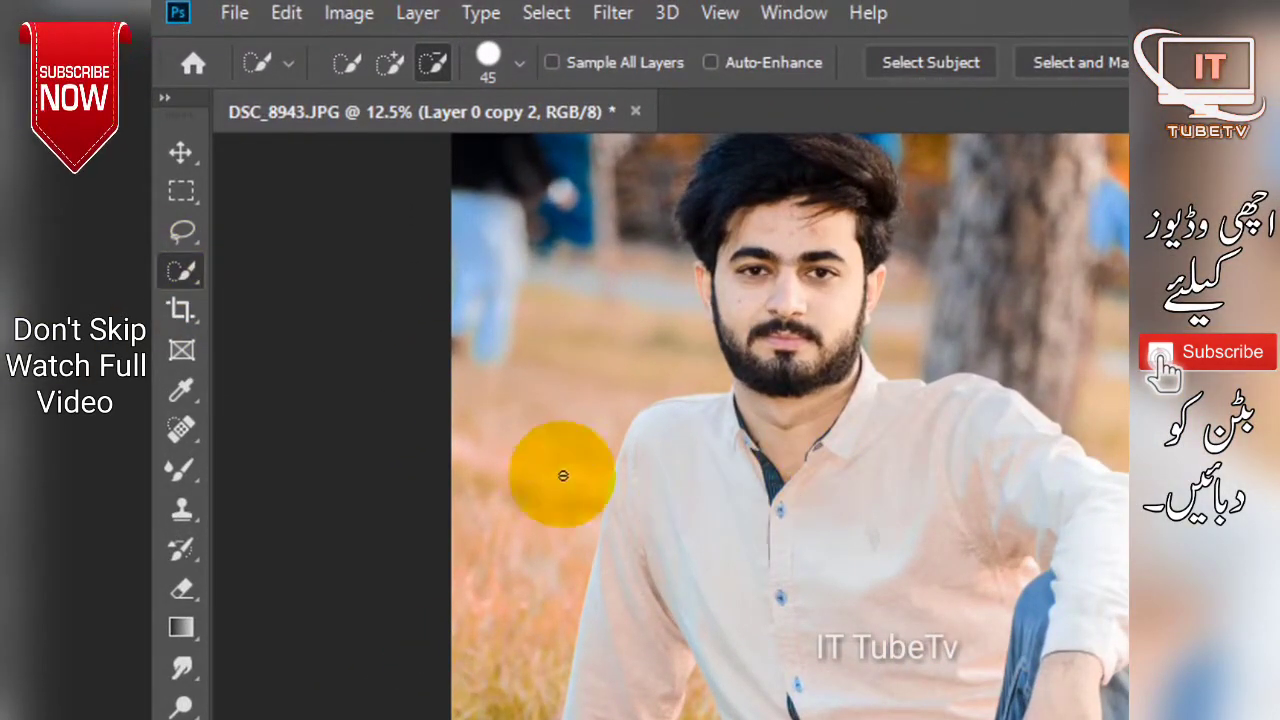
Select the shirt and left arm with the Quick Selection tool at brush size 175.
{"action": "right_click", "coordinate": [183, 271]}
{"action": "left_click", "coordinate": [384, 361]}
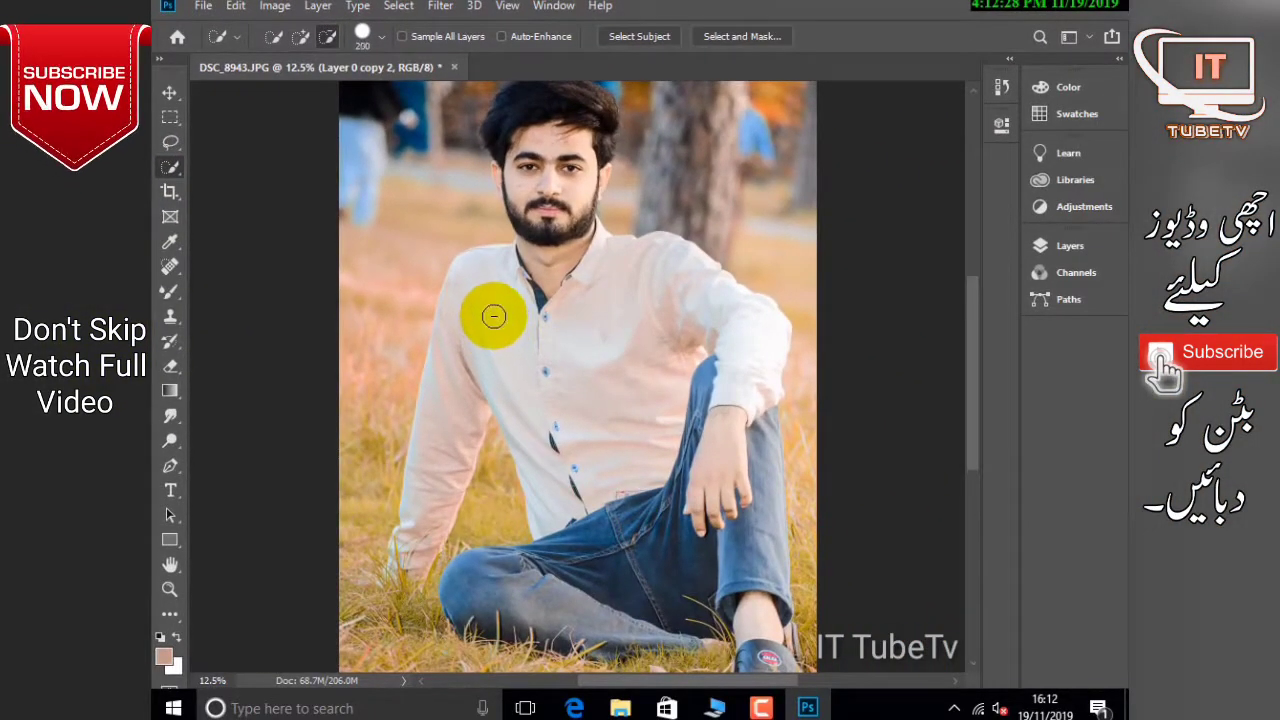
{"action": "key", "text": "bracketright"}
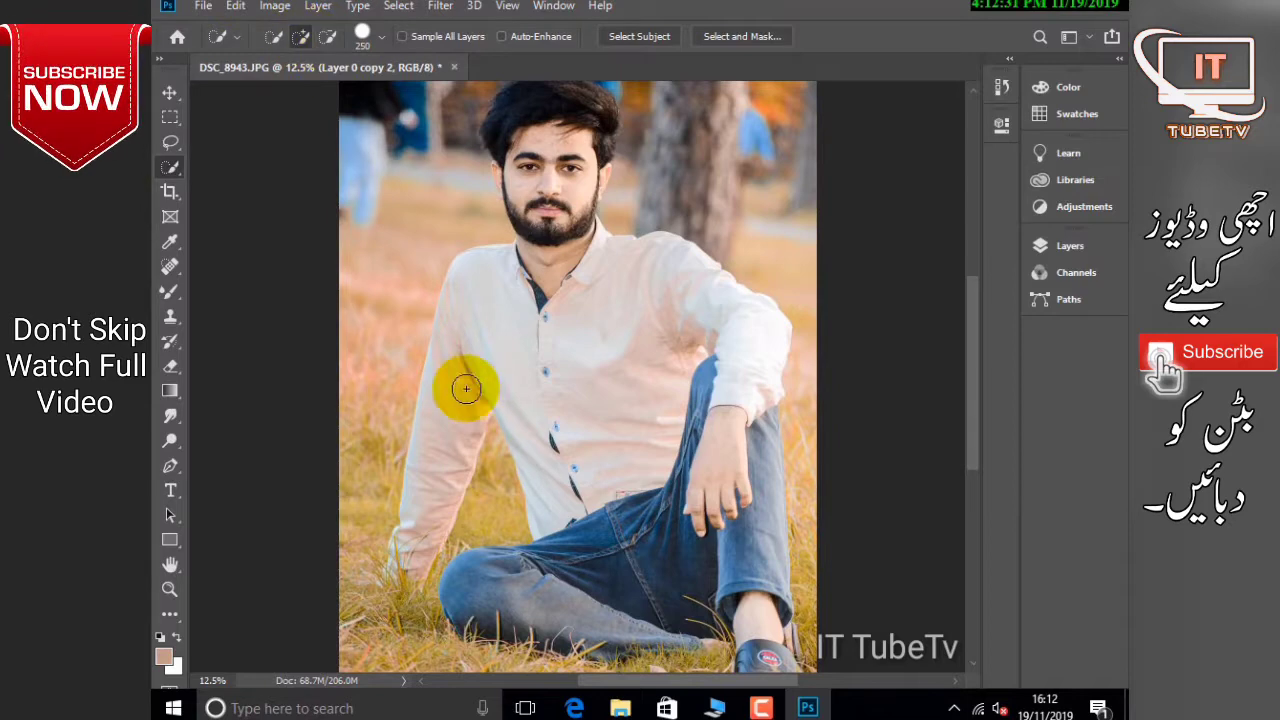
{"action": "key", "text": "bracketleft"}
{"action": "key", "text": "bracketleft"}
{"action": "mouse_move", "coordinate": [500, 263]}
{"action": "left_mouse_down"}
{"action": "mouse_move", "coordinate": [580, 349]}
{"action": "mouse_move", "coordinate": [395, 560]}
{"action": "left_mouse_up"}
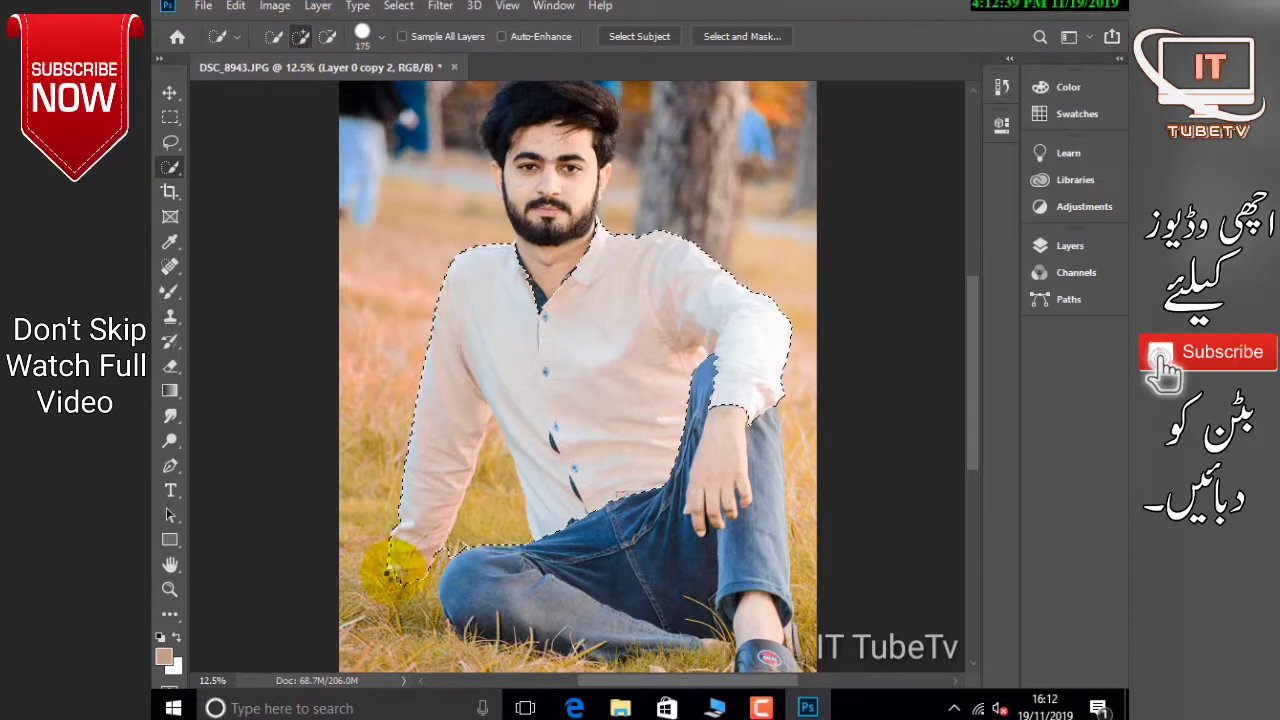
Subtract the excess along the lower-left arm and around the collar from the shirt selection.
{"action": "left_click", "coordinate": [327, 36]}
{"action": "left_click_drag", "start_coordinate": [440, 470], "coordinate": [485, 509]}
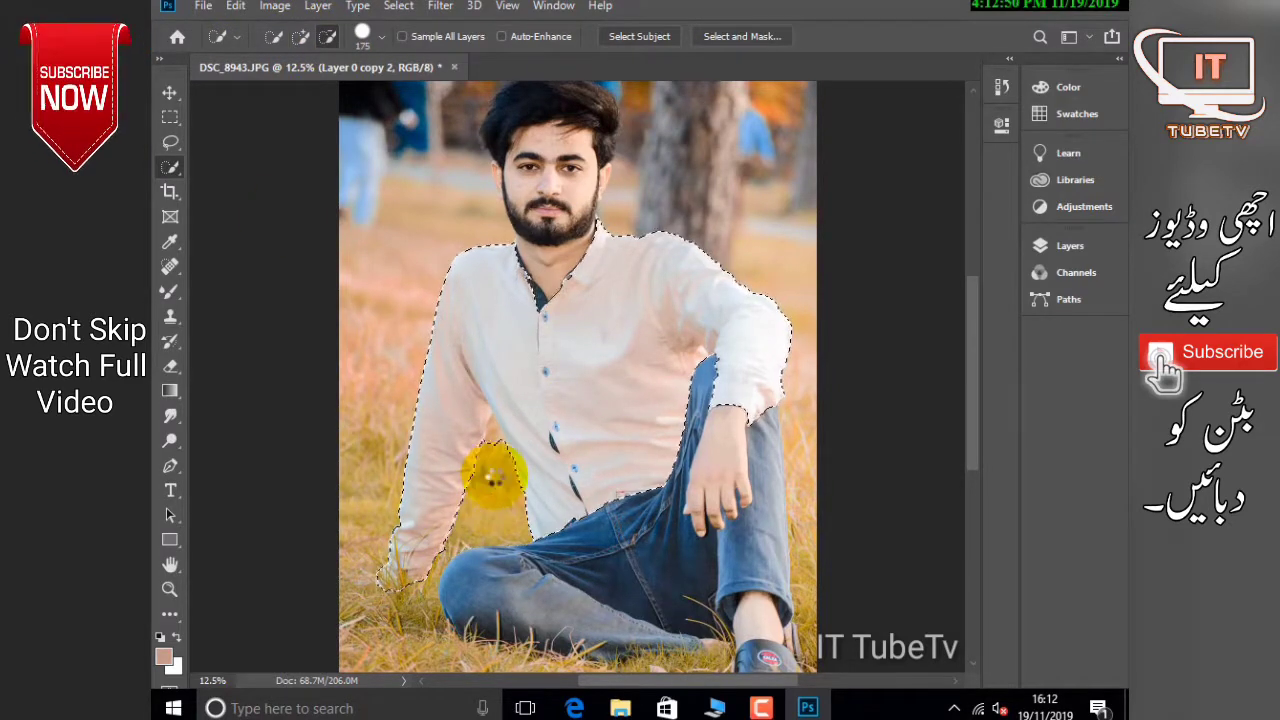
{"action": "key", "text": "z"}
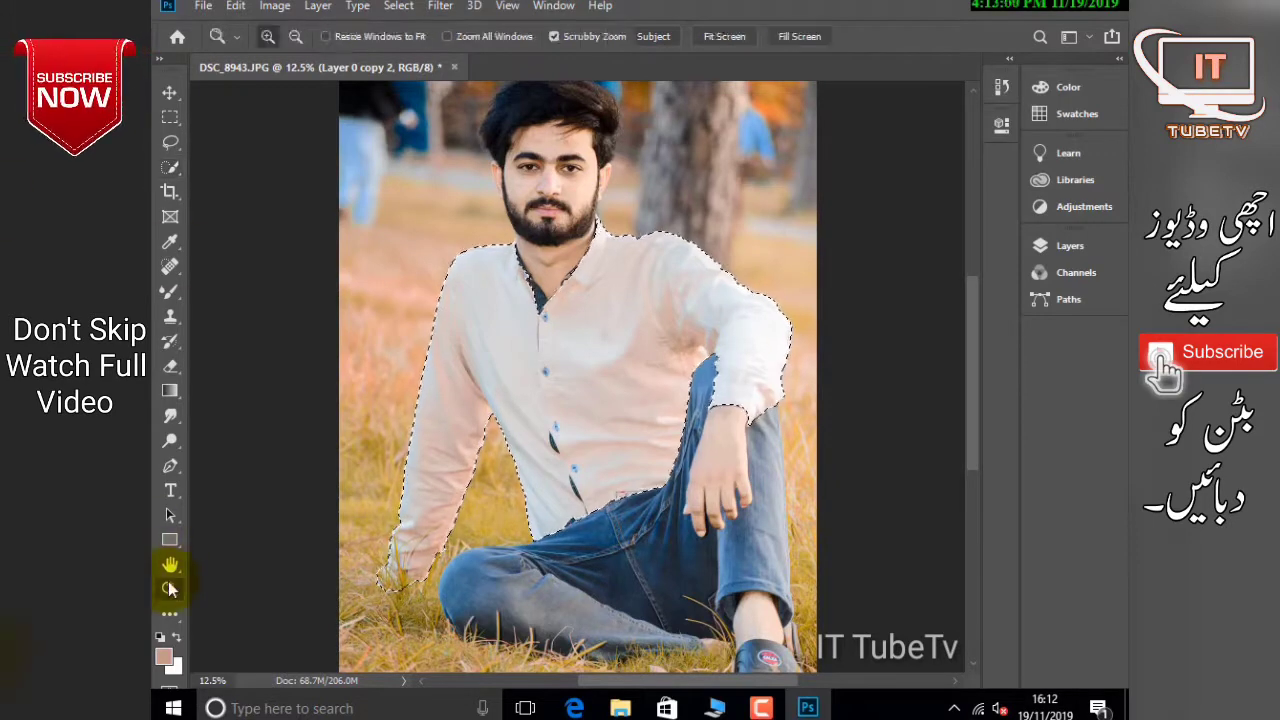
{"action": "left_click", "coordinate": [485, 232]}
{"action": "key", "text": "w"}
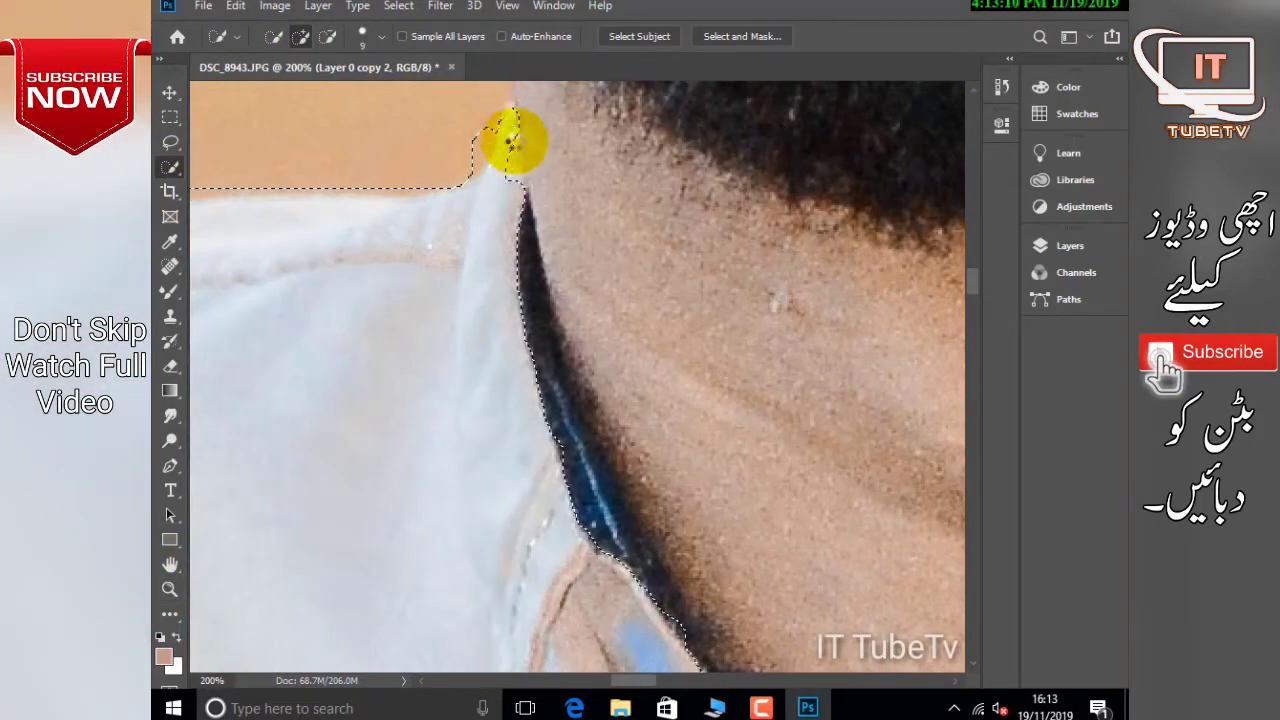
{"action": "key", "text": "z"}
{"action": "scroll", "coordinate": [591, 200], "scroll_direction": "down", "scroll_amount": 2}
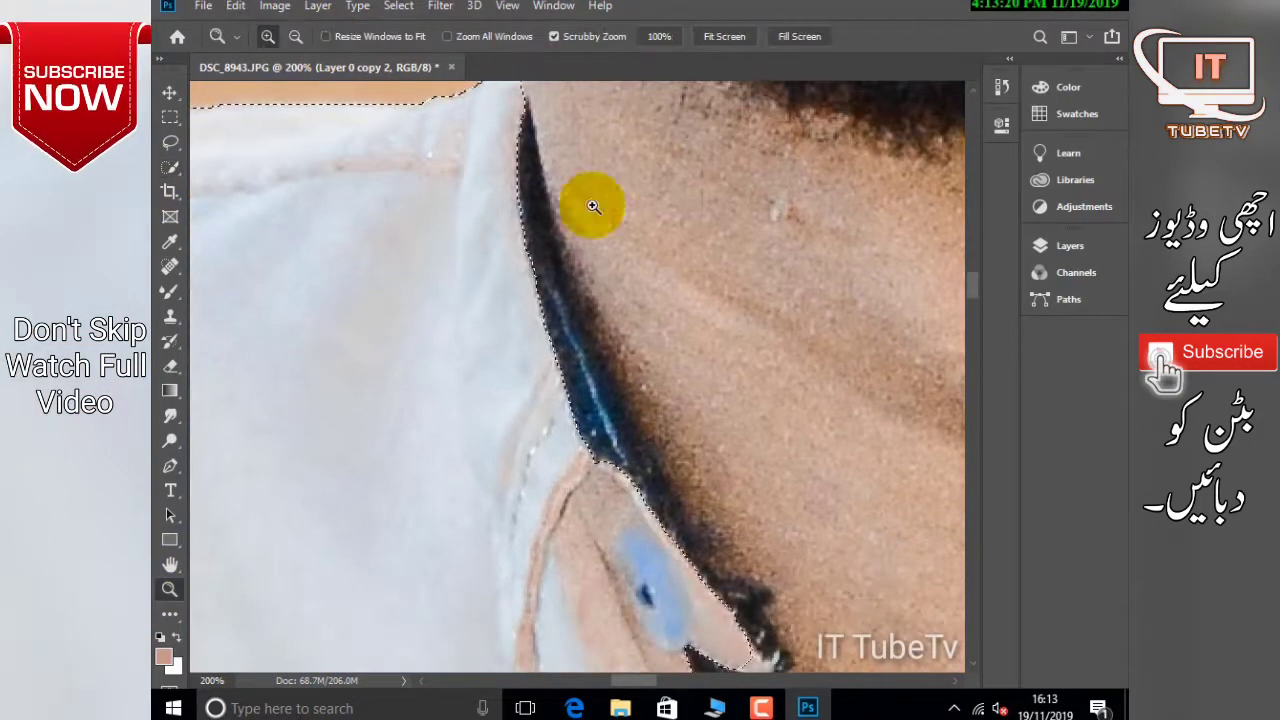
{"action": "scroll", "coordinate": [591, 200], "scroll_direction": "down", "scroll_amount": 3}
{"action": "key", "text": "ctrl+minus"}
{"action": "key", "text": "ctrl+minus"}
{"action": "key", "text": "ctrl+minus"}
{"action": "key", "text": "w"}
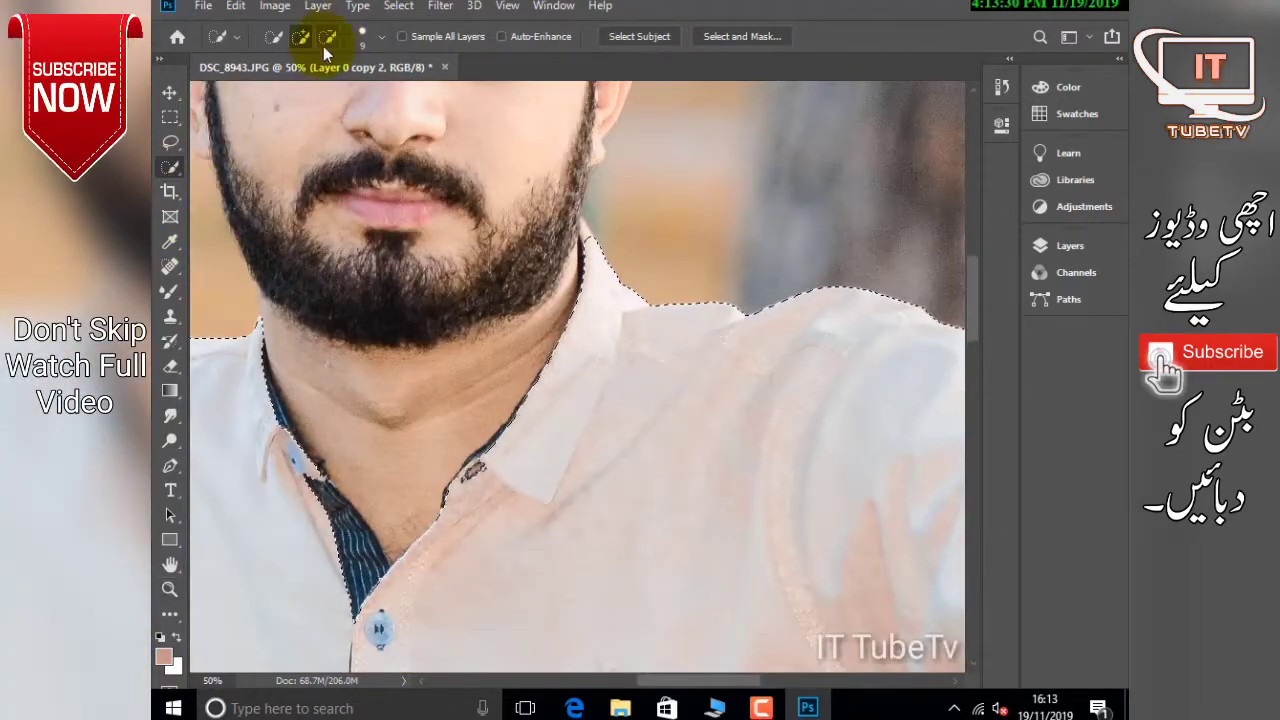
{"action": "key", "text": "z"}
{"action": "key", "text": "ctrl+minus"}
{"action": "key", "text": "ctrl+minus"}
{"action": "key", "text": "ctrl+minus"}
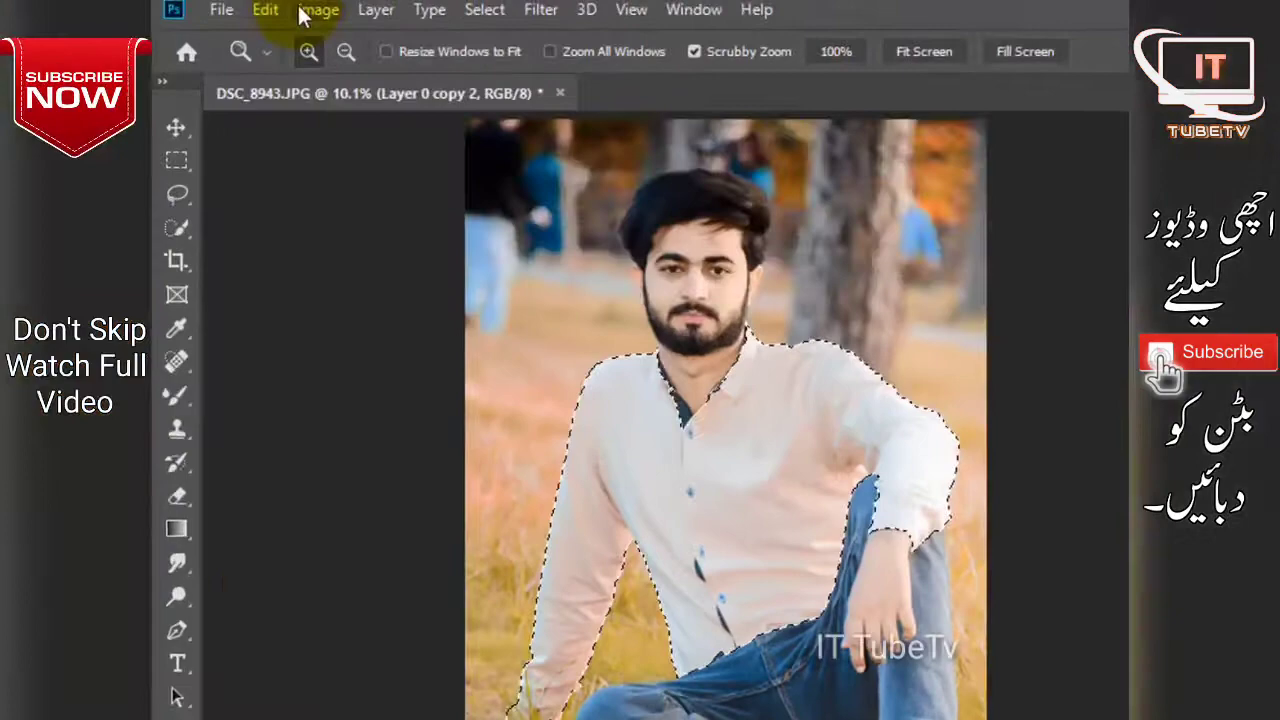
Apply a Color Balance with midtone levels -82, +1, -20 to the selected shirt.
{"action": "left_click", "coordinate": [276, 6]}
{"action": "mouse_move", "coordinate": [361, 79]}
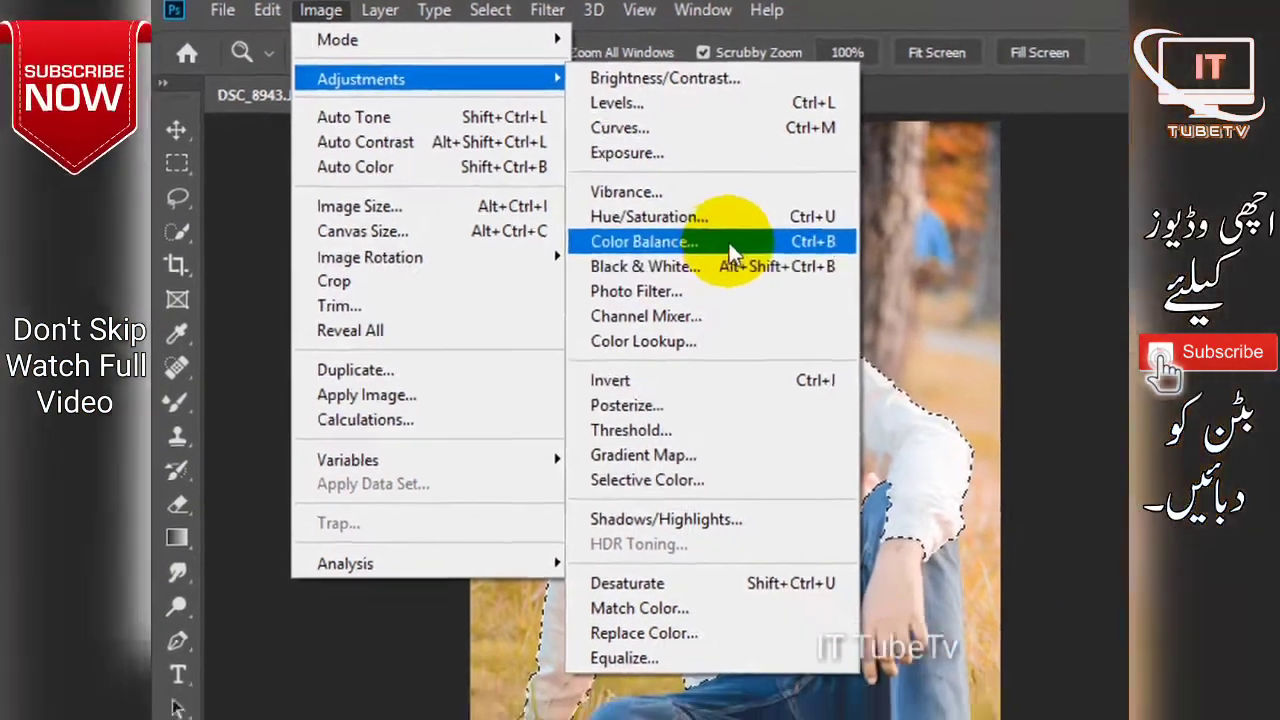
{"action": "left_click", "coordinate": [700, 261]}
{"action": "left_click_drag", "start_coordinate": [612, 138], "coordinate": [953, 65]}
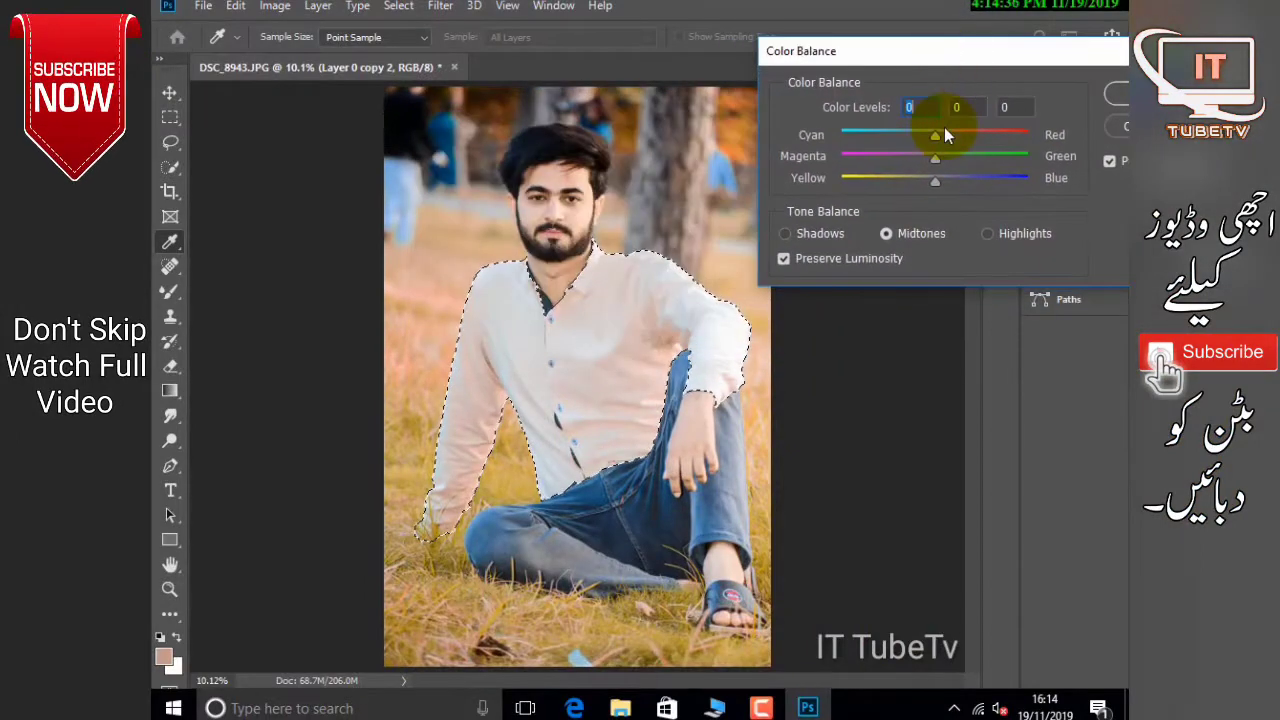
{"action": "left_click_drag", "start_coordinate": [939, 135], "coordinate": [859, 175]}
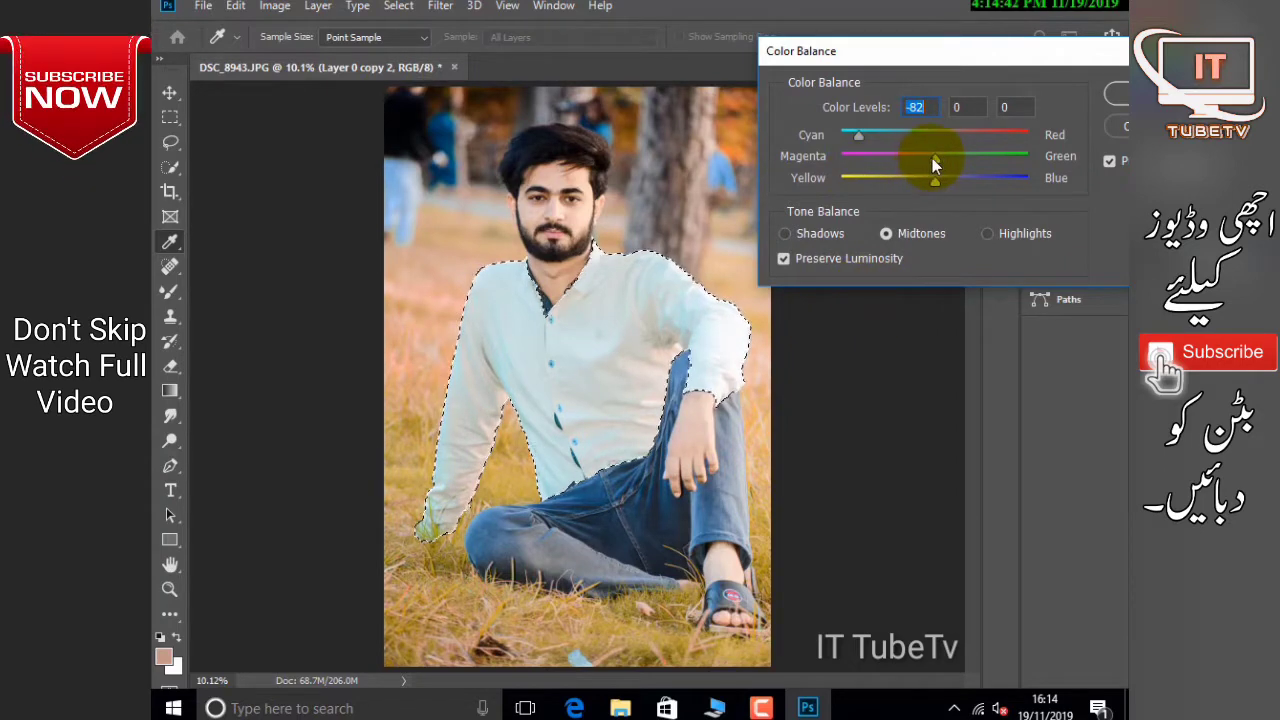
{"action": "mouse_move", "coordinate": [932, 158]}
{"action": "left_mouse_down"}
{"action": "mouse_move", "coordinate": [881, 175]}
{"action": "mouse_move", "coordinate": [1001, 169]}
{"action": "mouse_move", "coordinate": [936, 194]}
{"action": "mouse_move", "coordinate": [965, 180]}
{"action": "mouse_move", "coordinate": [904, 189]}
{"action": "mouse_move", "coordinate": [890, 200]}
{"action": "mouse_move", "coordinate": [967, 201]}
{"action": "mouse_move", "coordinate": [892, 216]}
{"action": "left_mouse_up"}
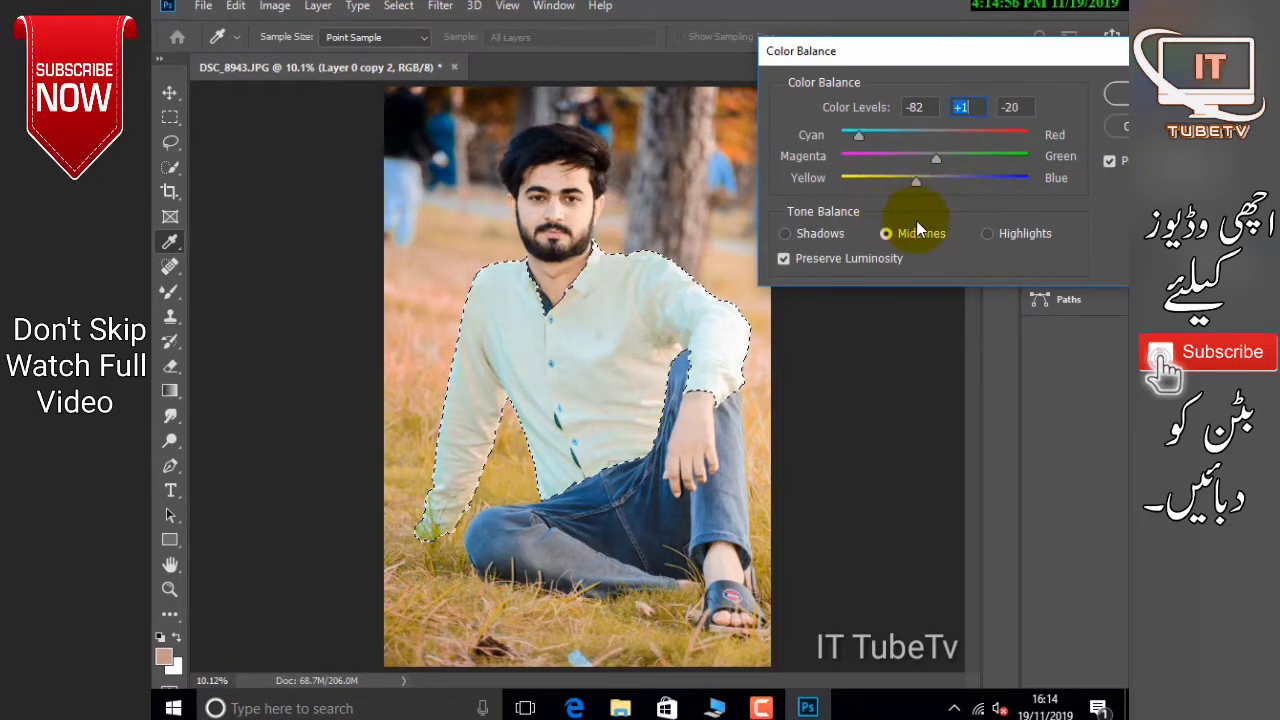
{"action": "key", "text": "Tab"}
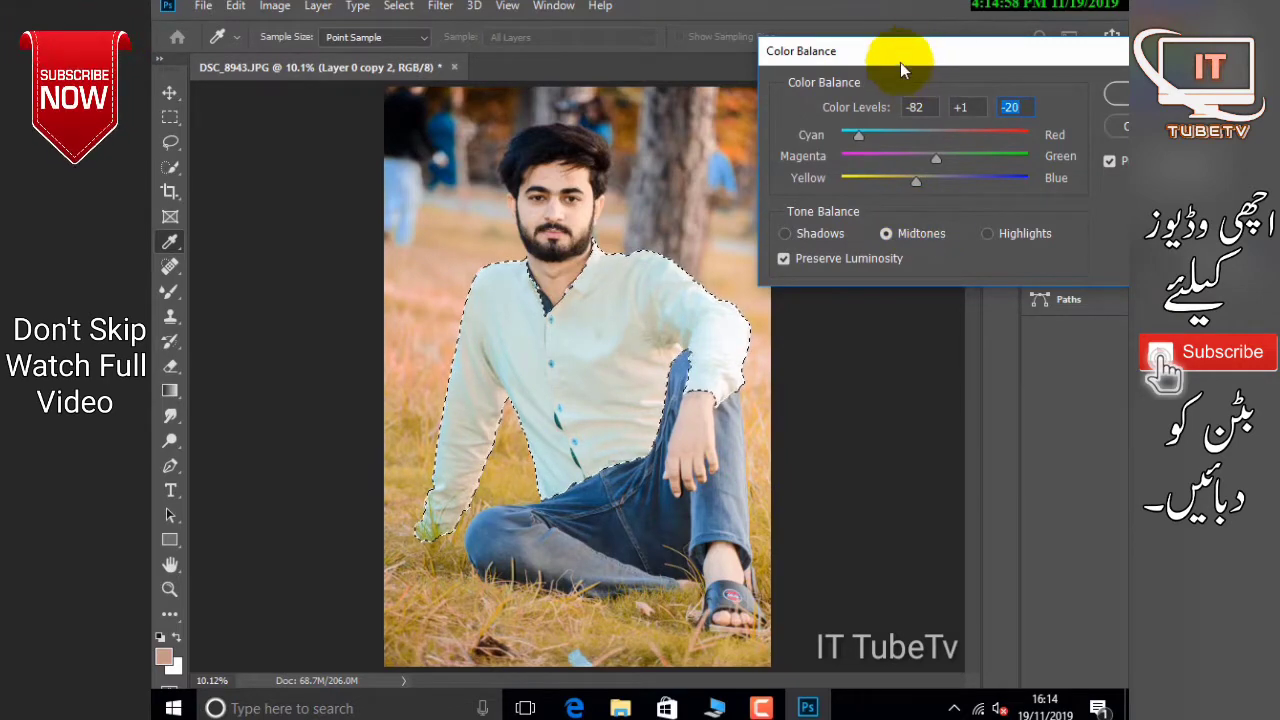
{"action": "left_click_drag", "start_coordinate": [900, 62], "coordinate": [831, 64]}
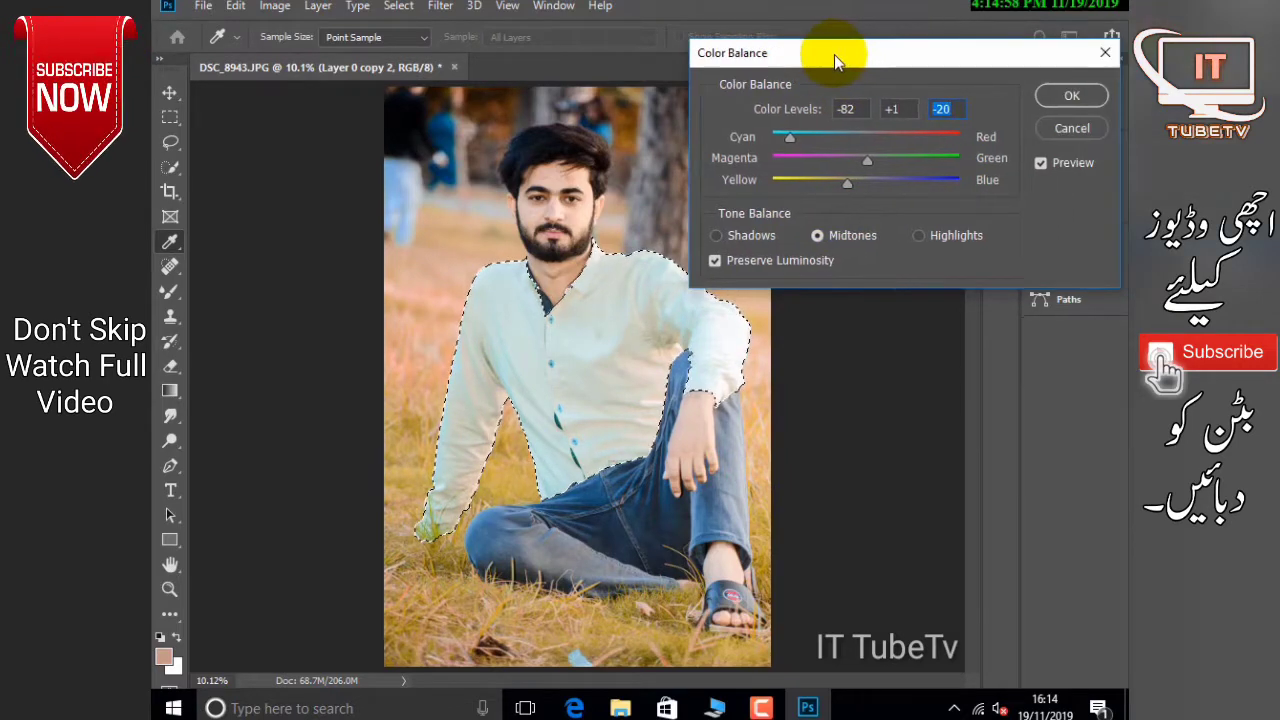
{"action": "left_click", "coordinate": [1069, 97]}
{"action": "key", "text": "z"}
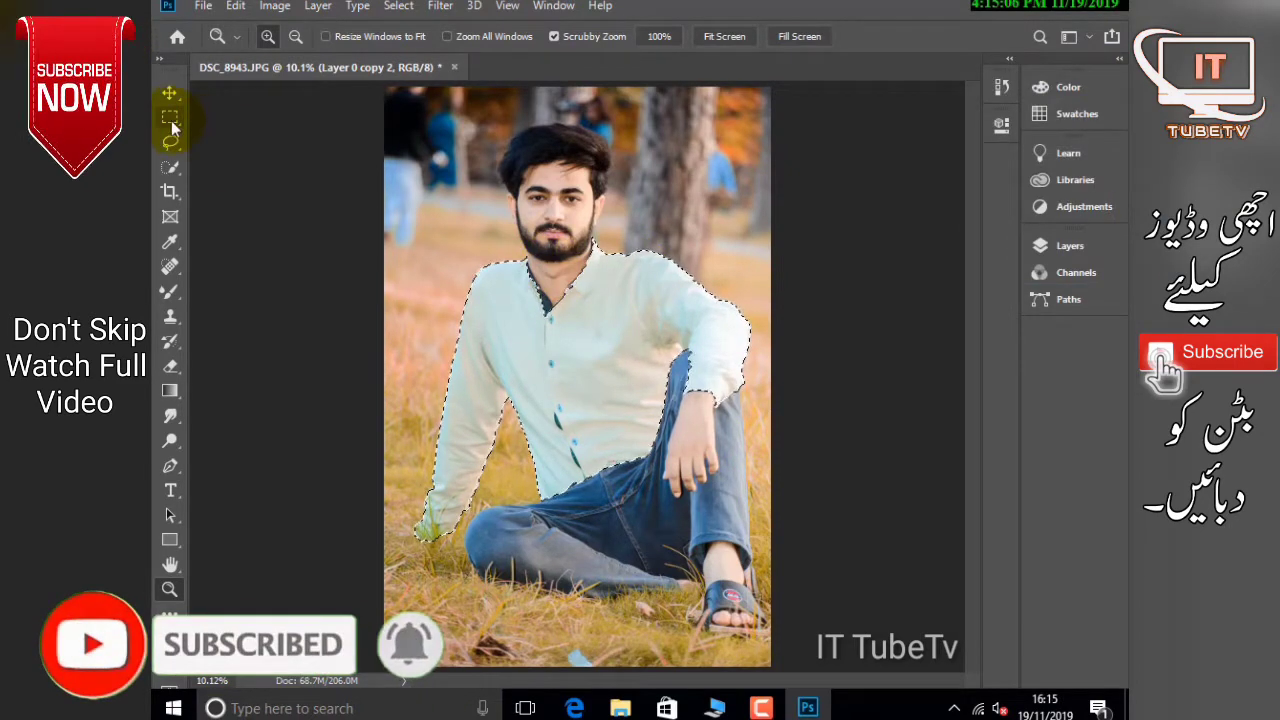
Deselect the shirt and duplicate the edited layer as 'Layer 0 copy 3'.
{"action": "key", "text": "ctrl+d"}
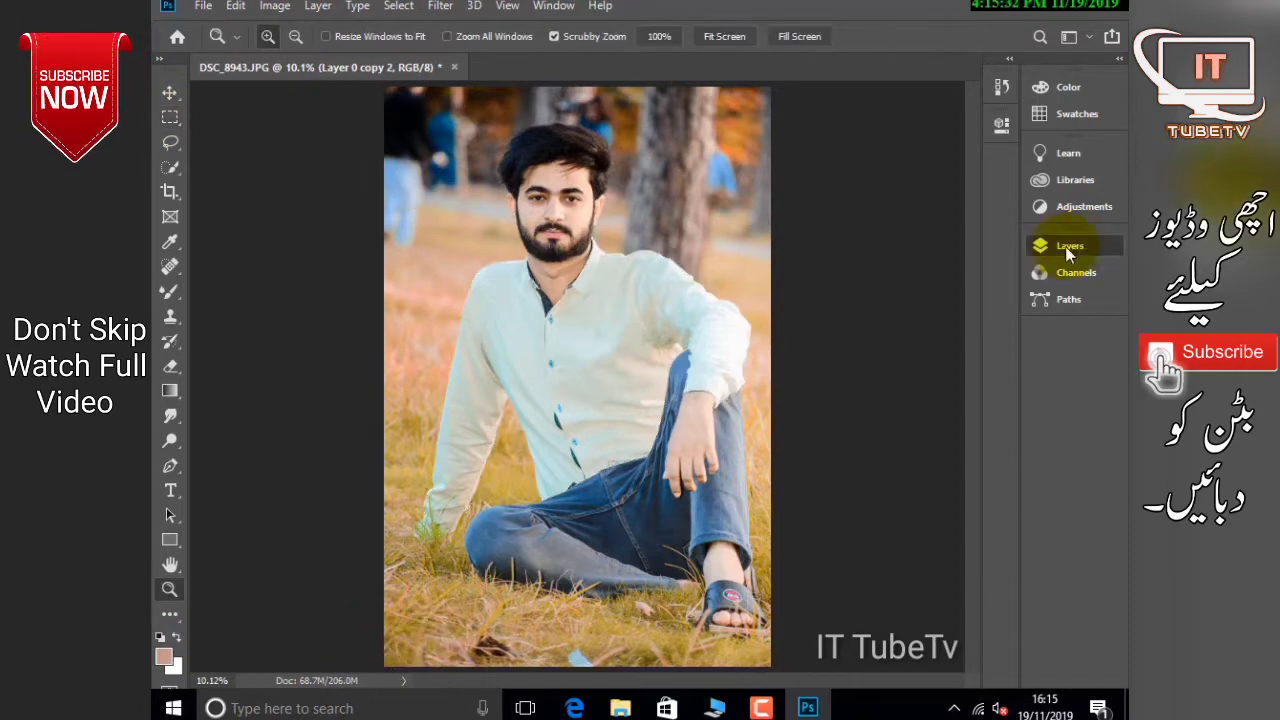
{"action": "left_click", "coordinate": [1068, 250]}
{"action": "right_click", "coordinate": [903, 360]}
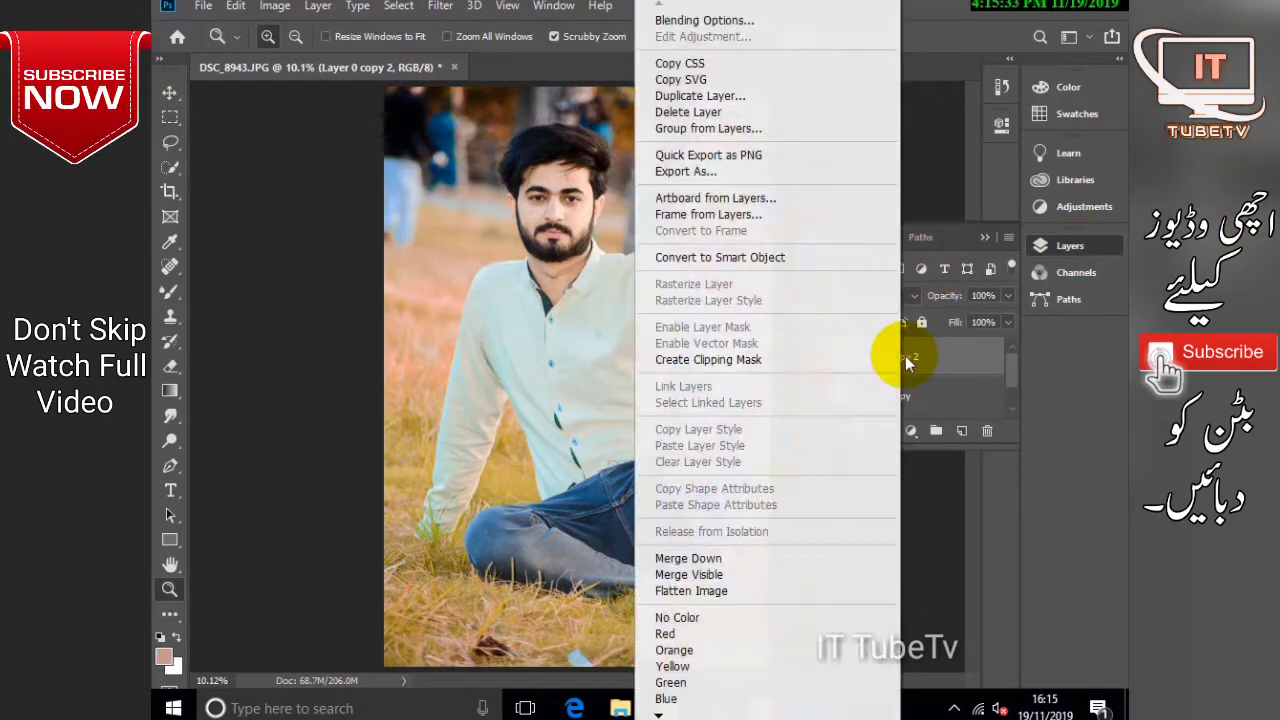
{"action": "left_click", "coordinate": [747, 96]}
{"action": "left_click", "coordinate": [790, 177]}
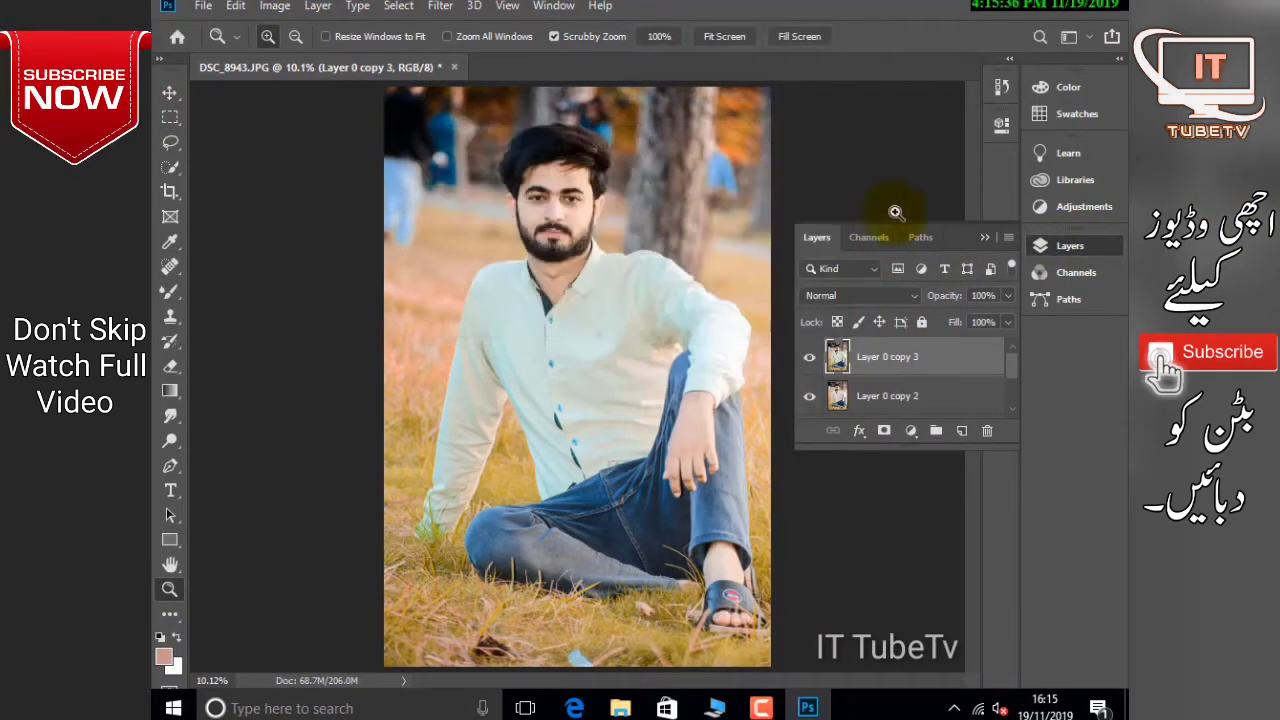
{"action": "left_click", "coordinate": [984, 238]}
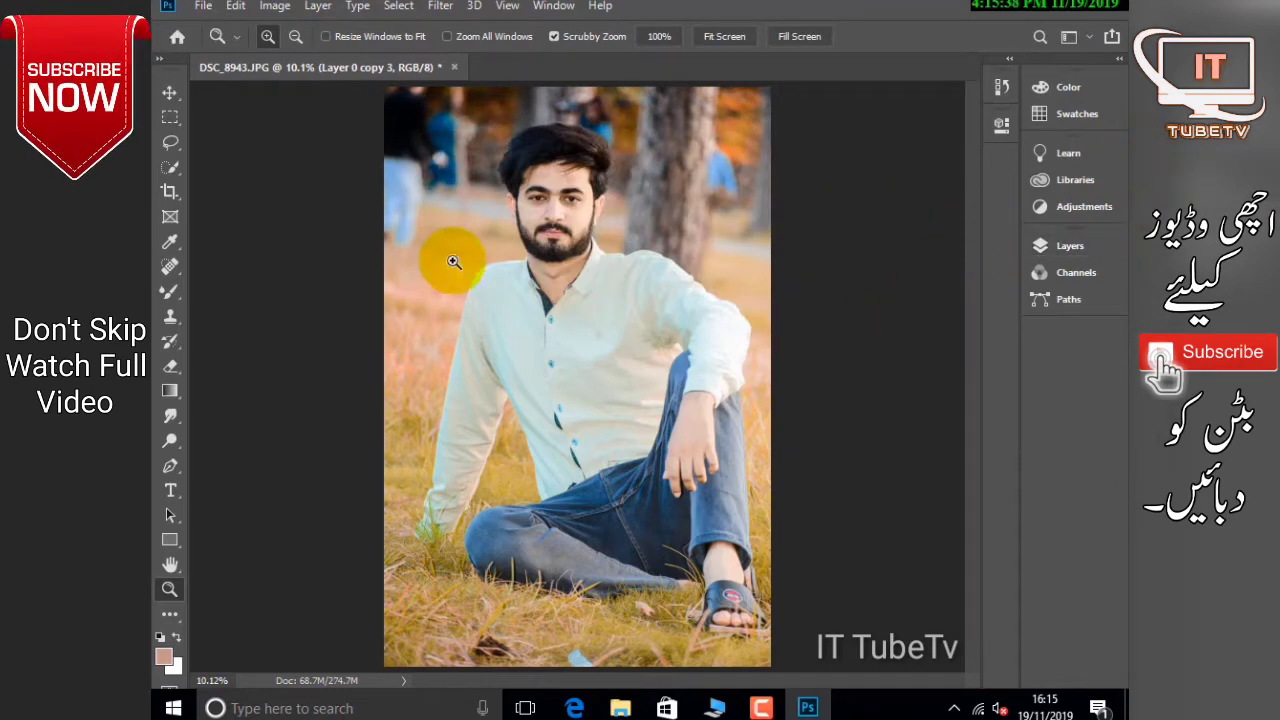
{"action": "left_click", "coordinate": [573, 159]}
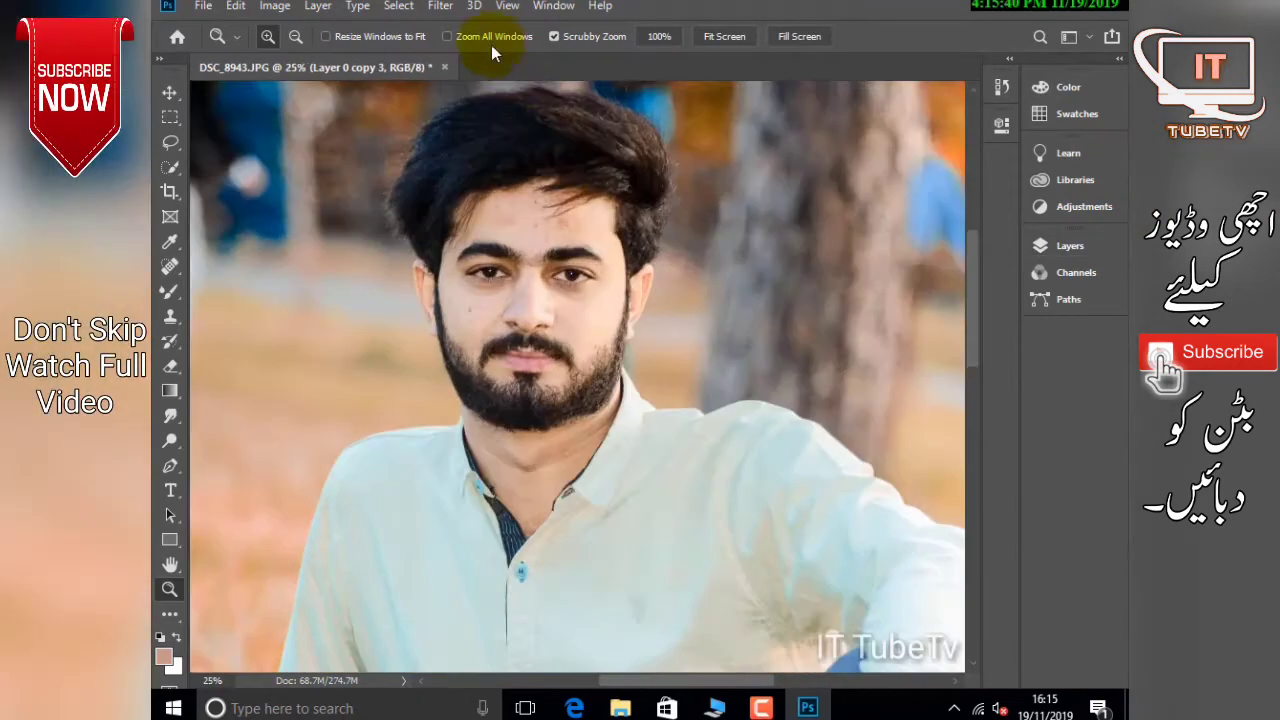
Push the hair up into a taller shape with the Liquify Forward Warp brush at size 600.
{"action": "left_click", "coordinate": [440, 6]}
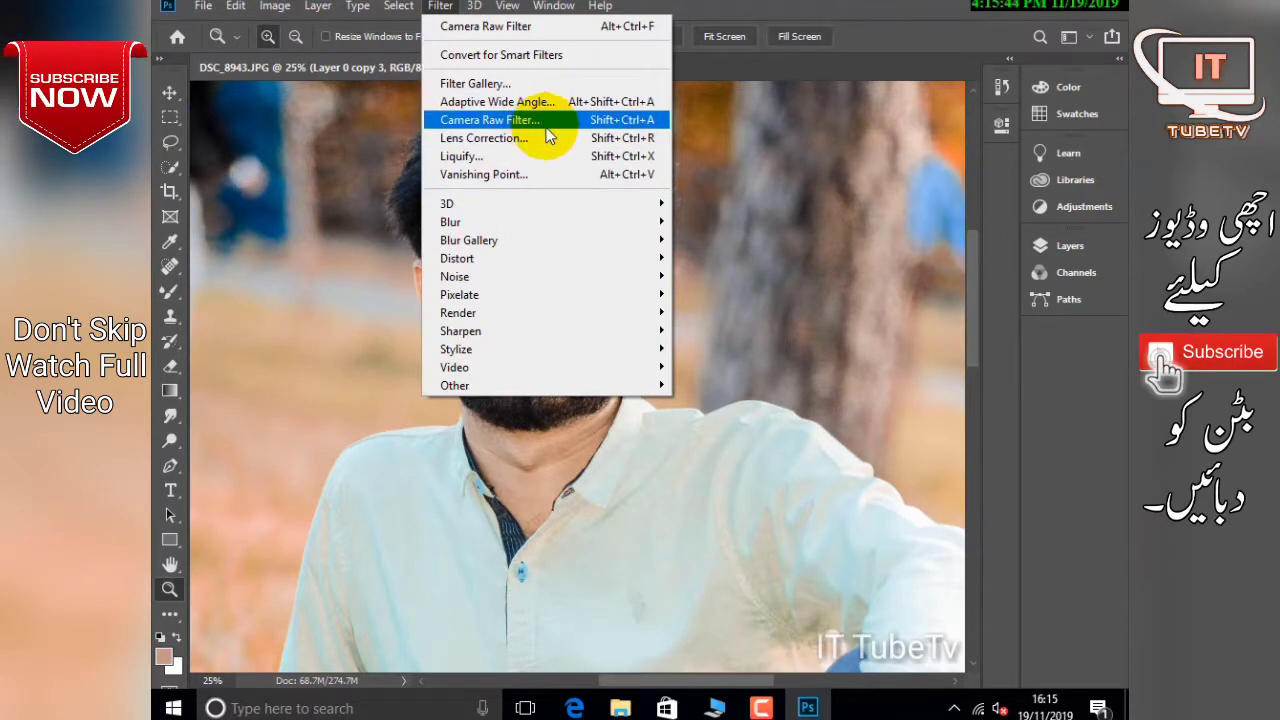
{"action": "left_click", "coordinate": [560, 156]}
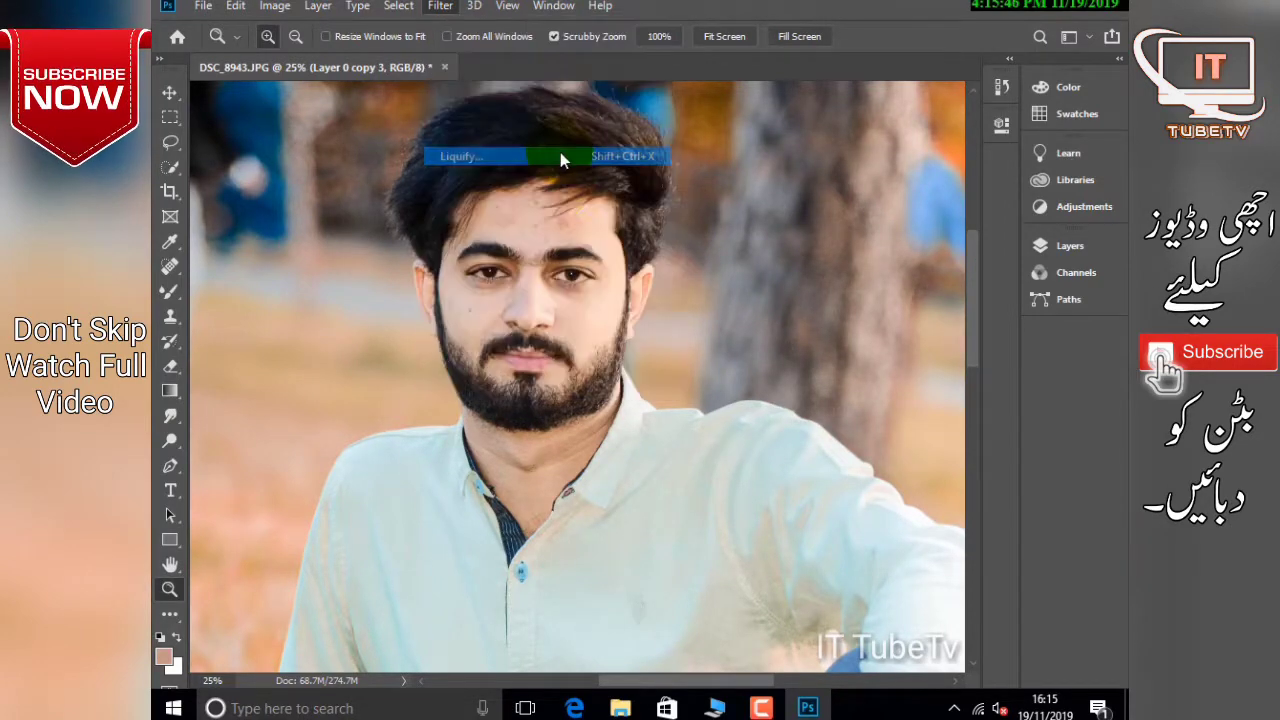
{"action": "mouse_move", "coordinate": [493, 168]}
{"action": "left_mouse_down"}
{"action": "mouse_move", "coordinate": [391, 140]}
{"action": "mouse_move", "coordinate": [232, 276]}
{"action": "mouse_move", "coordinate": [245, 240]}
{"action": "left_mouse_up"}
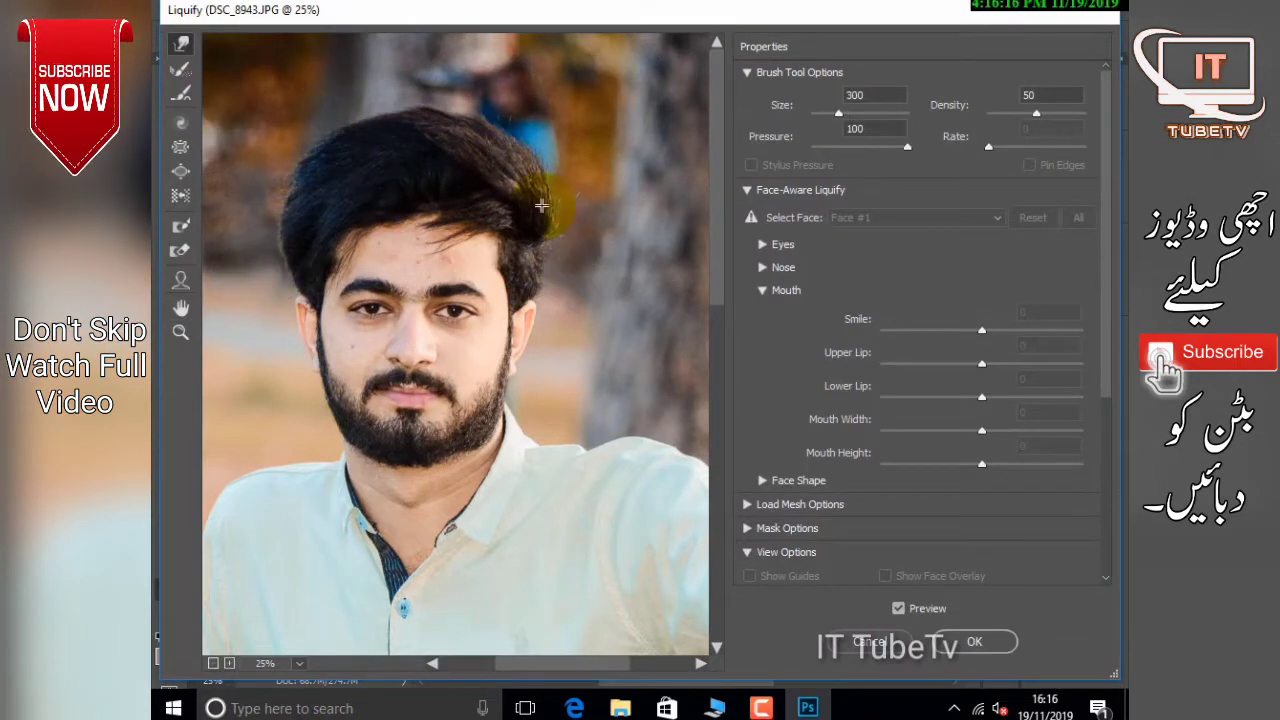
{"action": "key", "text": "bracketright"}
{"action": "key", "text": "bracketright"}
{"action": "key", "text": "bracketright"}
{"action": "left_click_drag", "start_coordinate": [541, 205], "coordinate": [448, 120]}
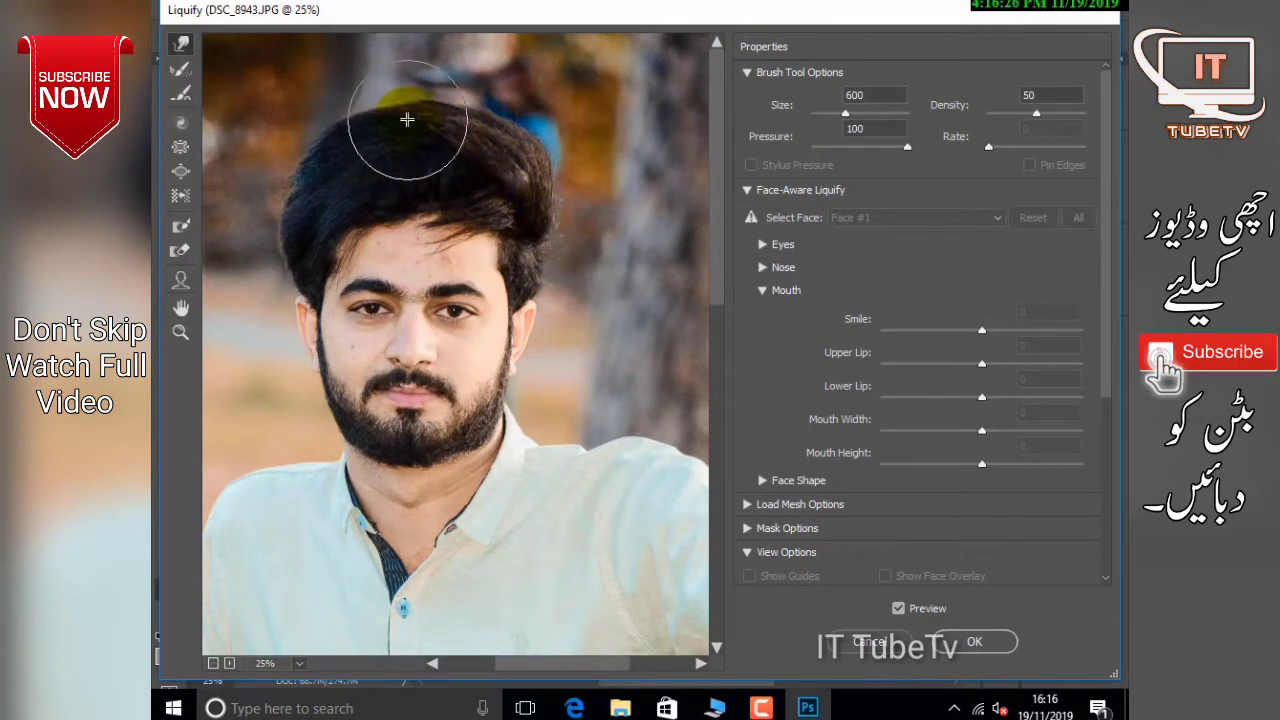
{"action": "left_click_drag", "start_coordinate": [499, 35], "coordinate": [395, 231]}
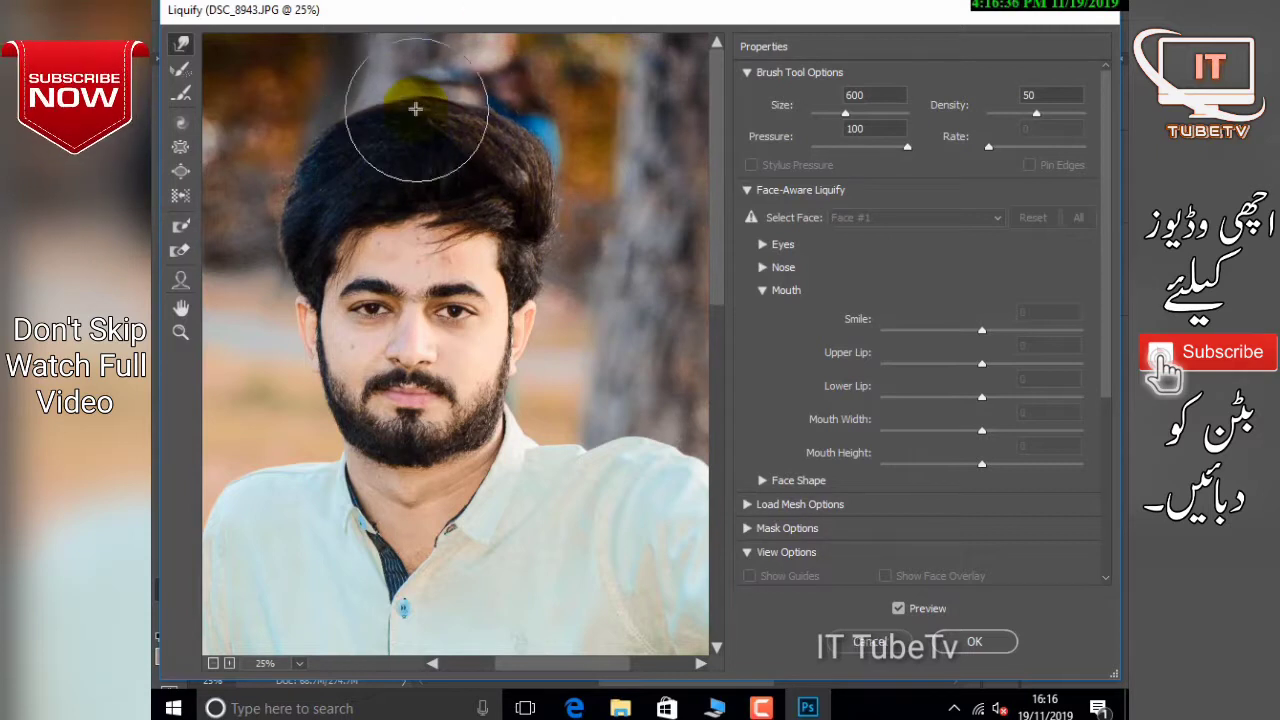
{"action": "key", "text": "ctrl+z"}
{"action": "key", "text": "Return"}
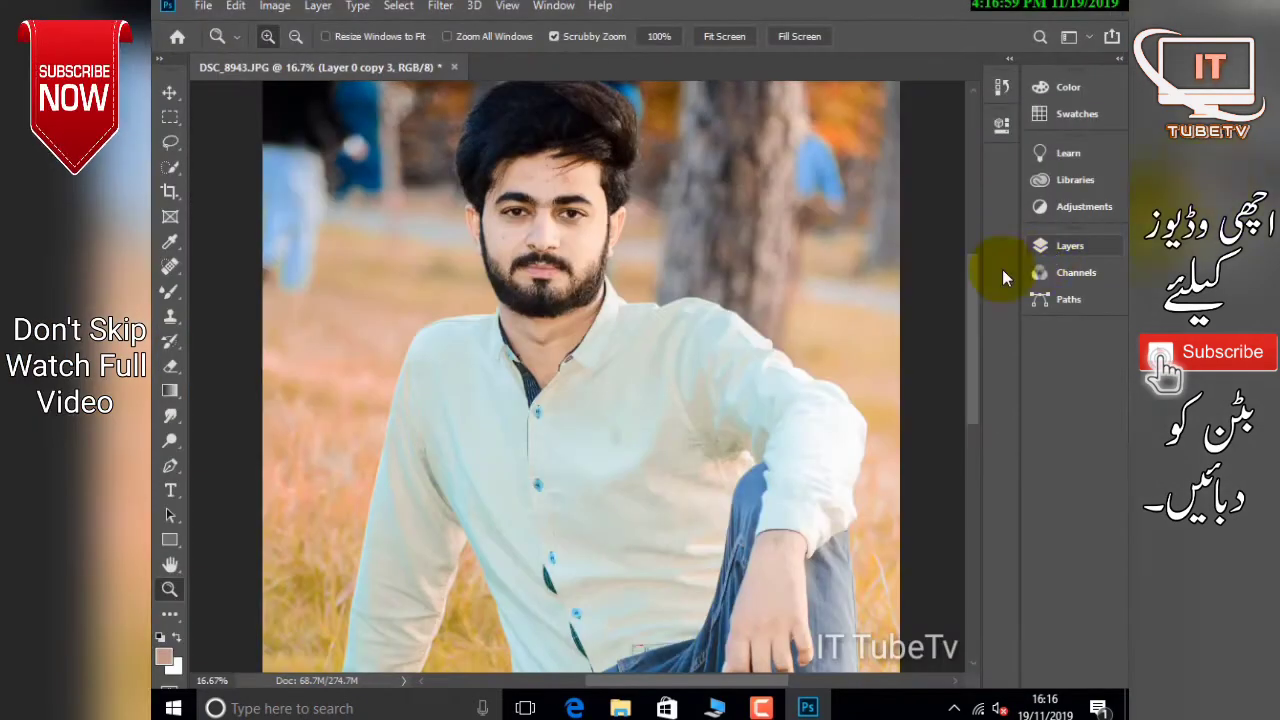
Duplicate Layer 0 copy 3 as 'Layer 0 copy 4' and zoom in on the man's face.
{"action": "left_click", "coordinate": [1069, 245]}
{"action": "right_click", "coordinate": [860, 356]}
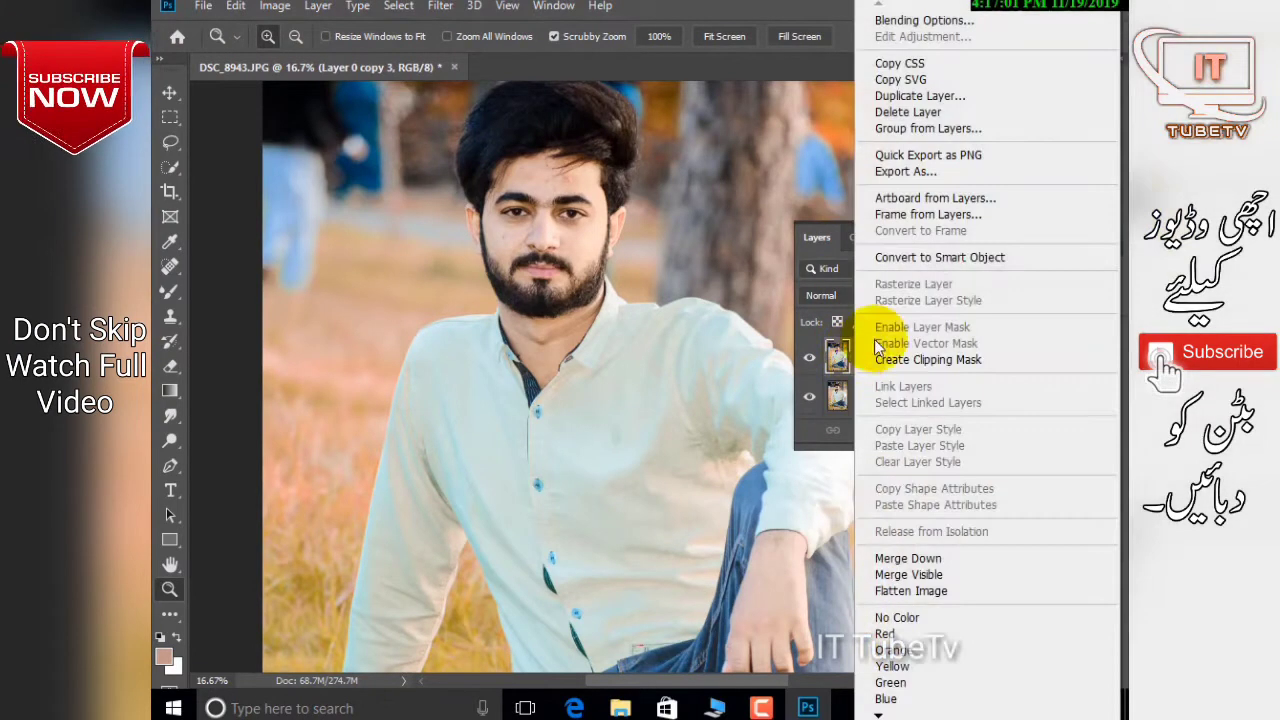
{"action": "left_click", "coordinate": [956, 98]}
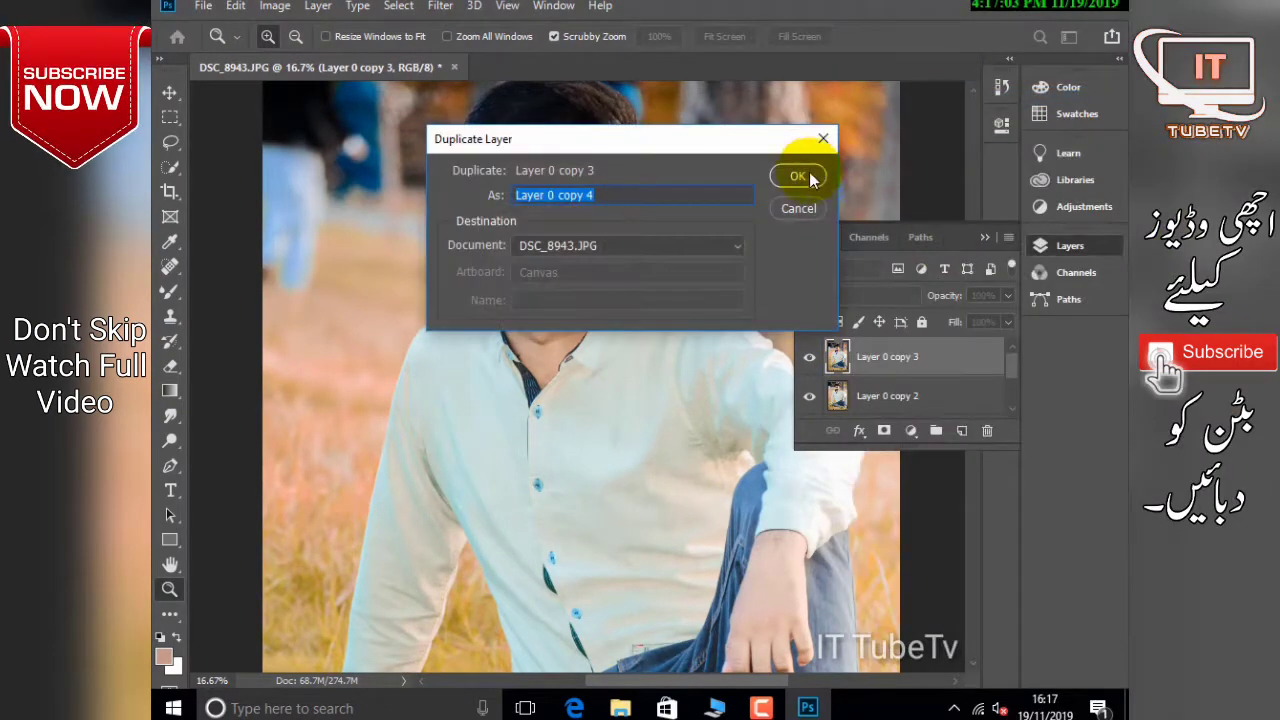
{"action": "left_click", "coordinate": [785, 175]}
{"action": "left_click", "coordinate": [1046, 246]}
{"action": "scroll", "coordinate": [586, 194], "scroll_direction": "up", "scroll_amount": 1}
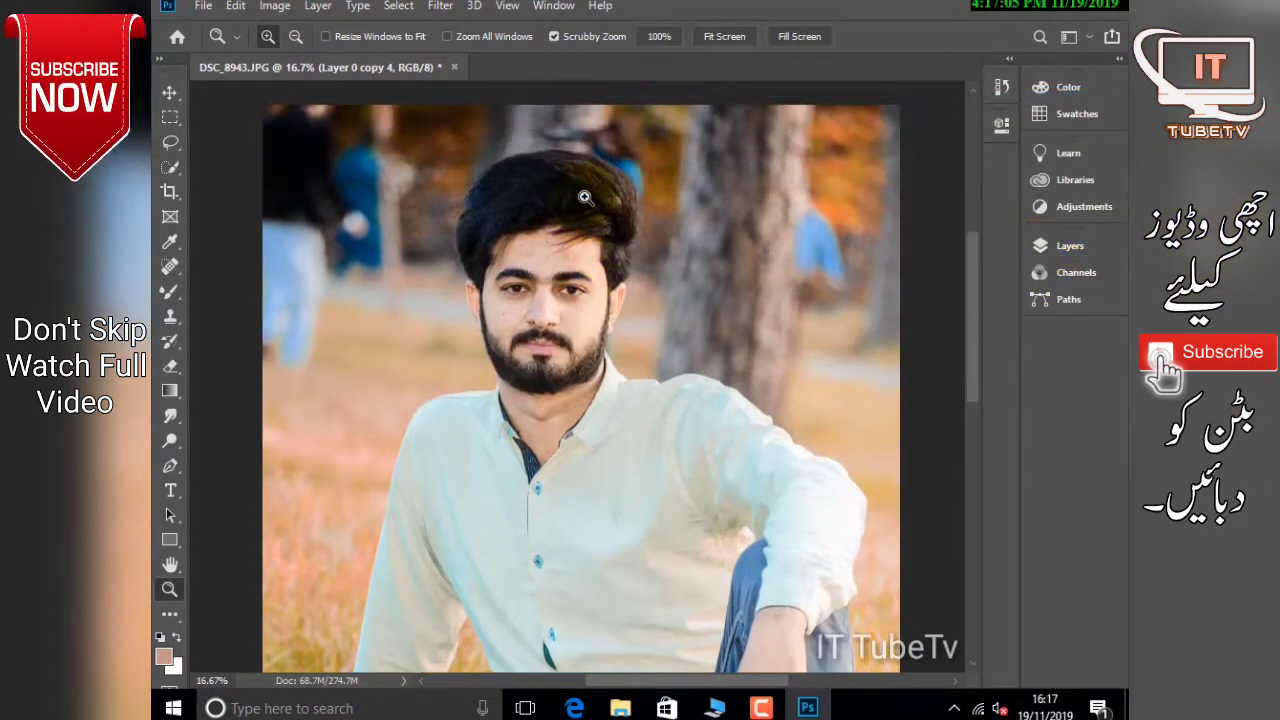
{"action": "scroll", "coordinate": [585, 197], "scroll_direction": "up", "scroll_amount": 2}
{"action": "left_click", "coordinate": [582, 281]}
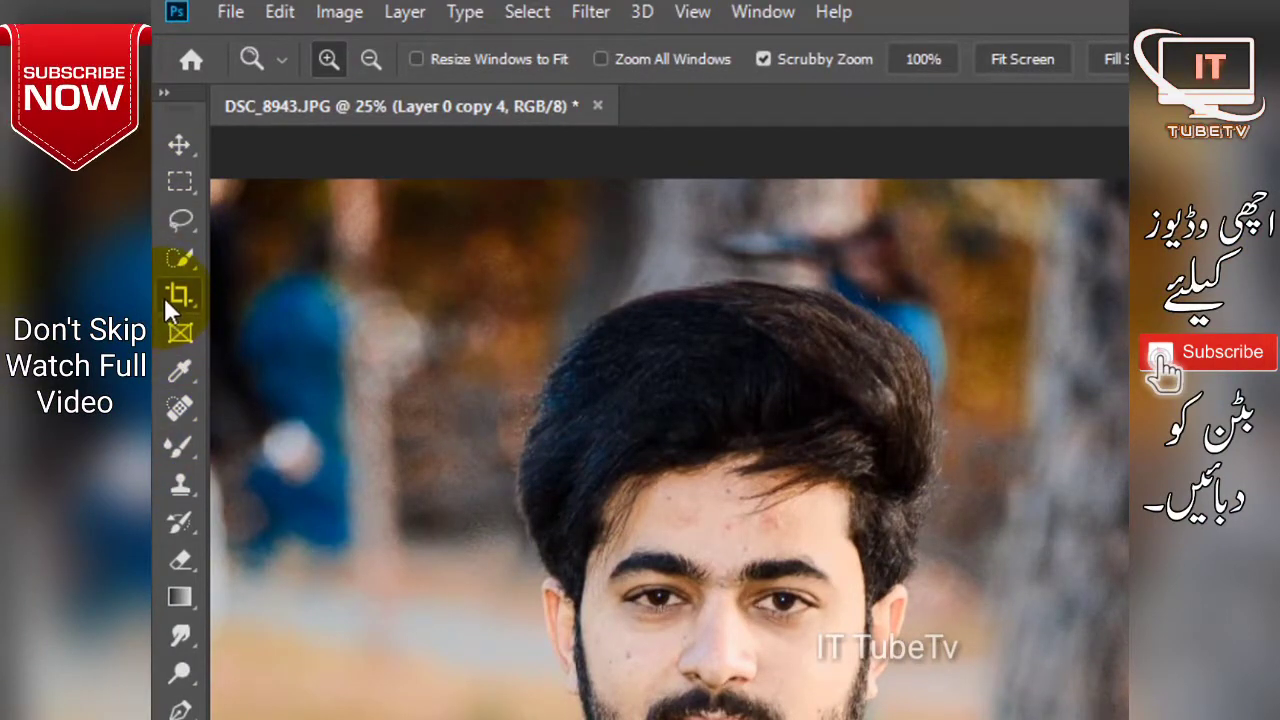
Heal two forehead blemishes and one cheek blemish with the Spot Healing Brush at size 60.
{"action": "left_click", "coordinate": [178, 446]}
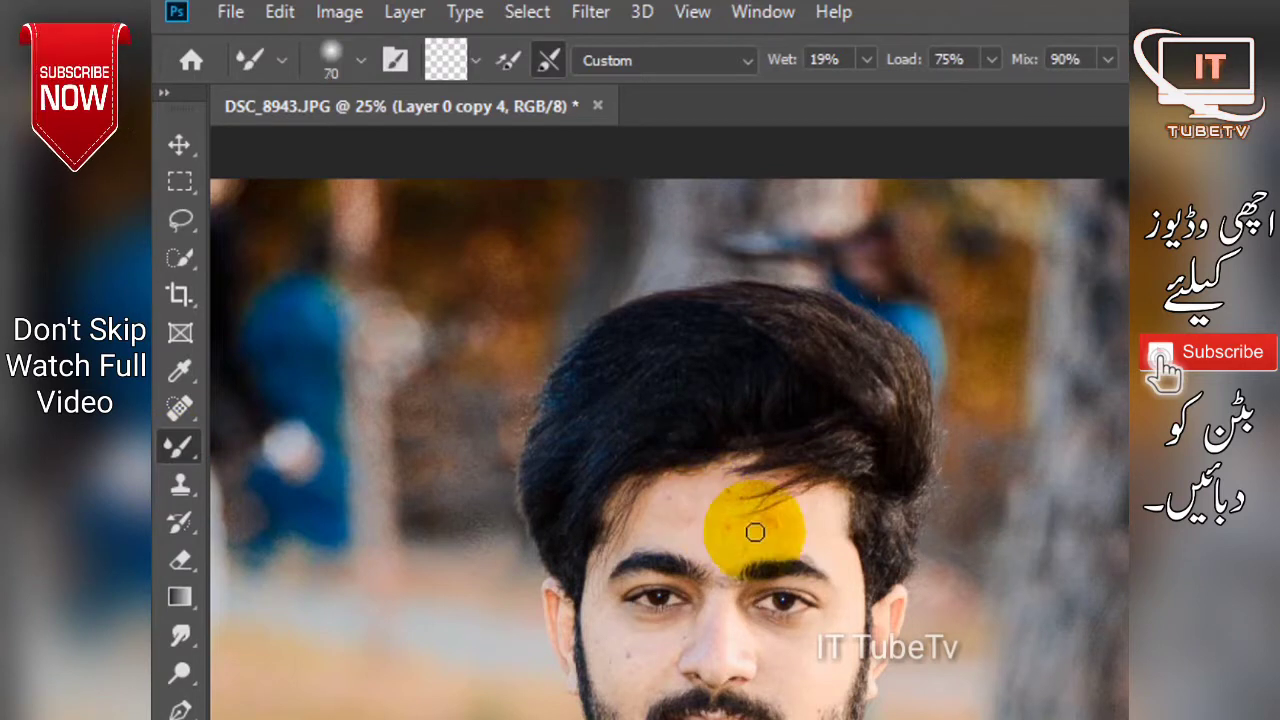
{"action": "key", "text": "bracketright"}
{"action": "key", "text": "bracketright"}
{"action": "key", "text": "bracketright"}
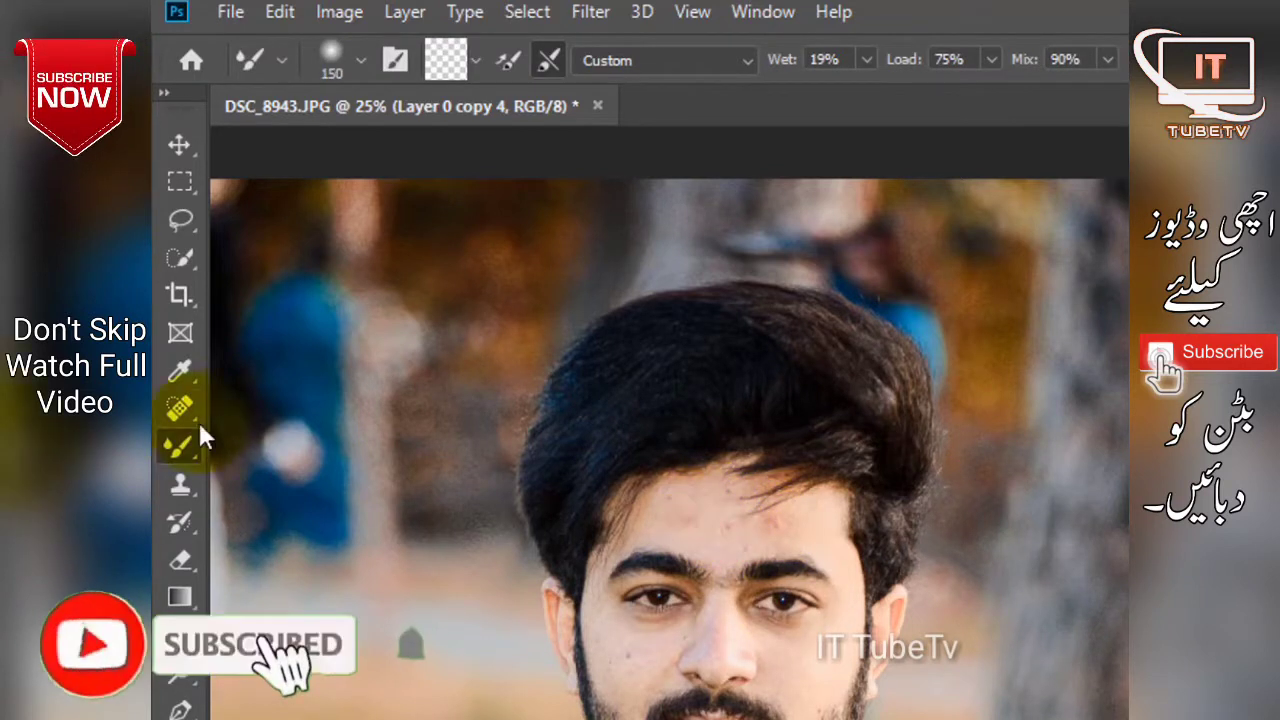
{"action": "left_click", "coordinate": [181, 410]}
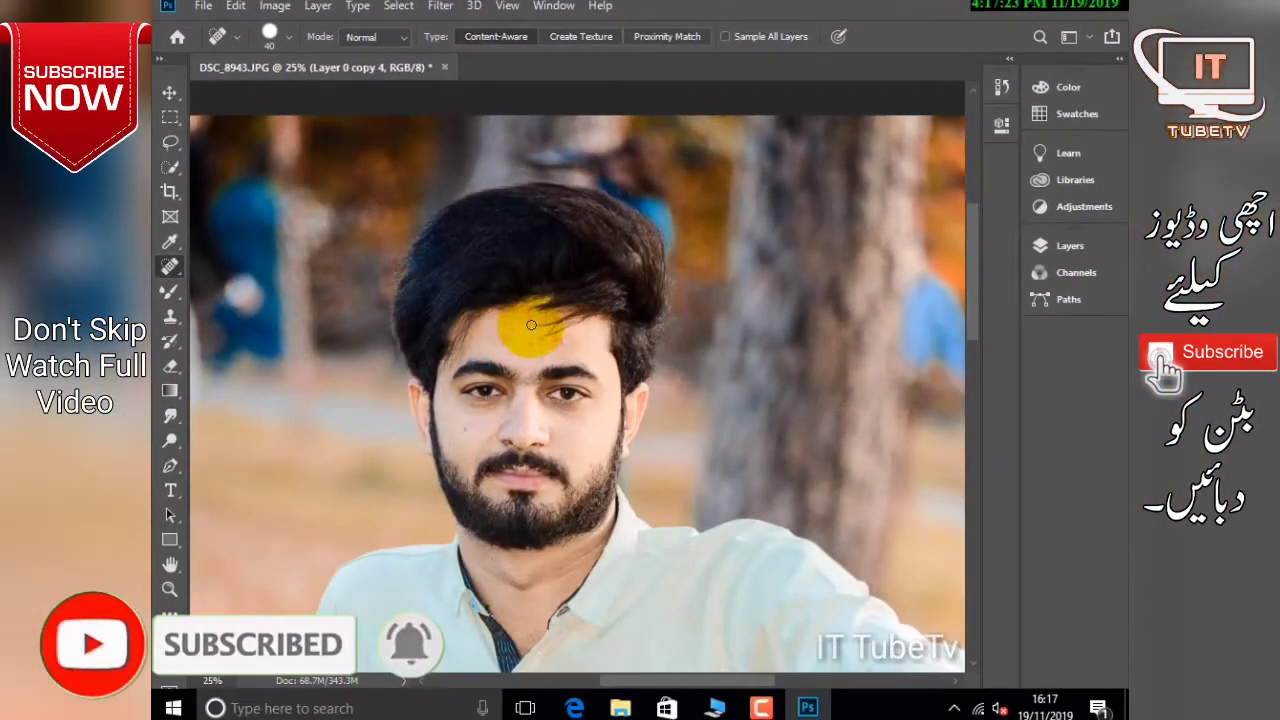
{"action": "key", "text": "bracketright"}
{"action": "key", "text": "bracketright"}
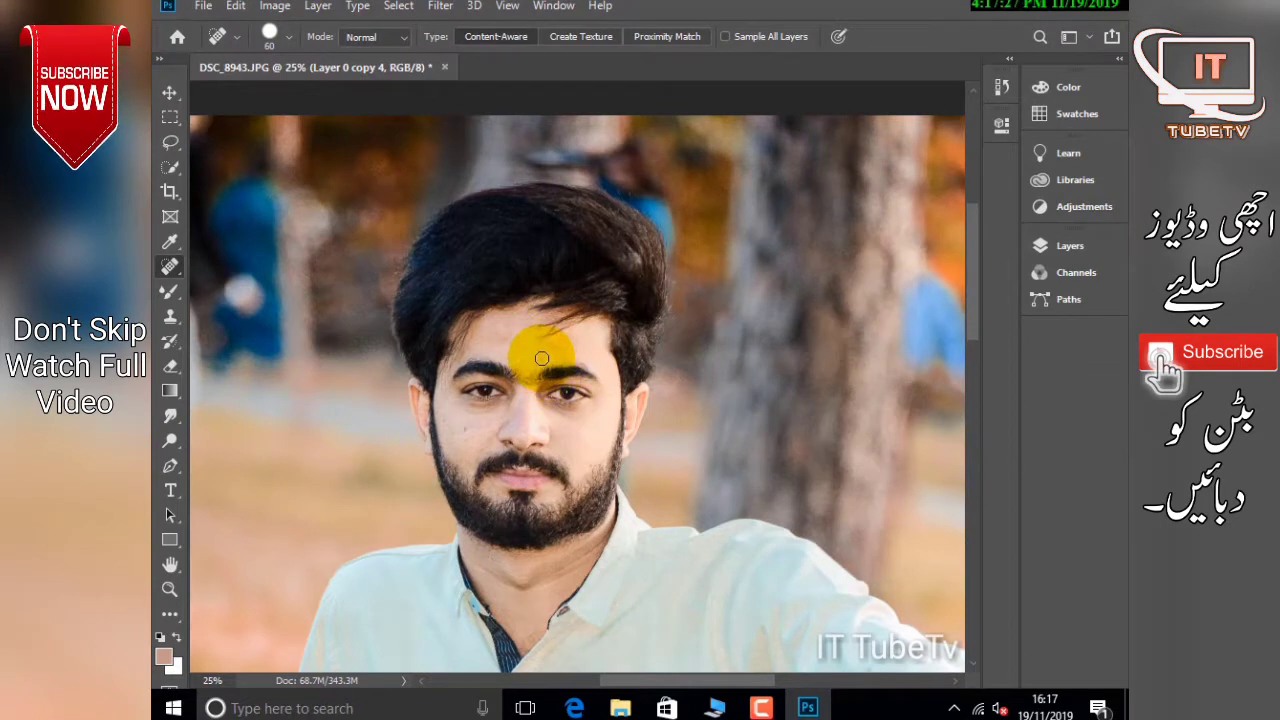
{"action": "left_click", "coordinate": [558, 348]}
{"action": "left_click", "coordinate": [505, 340]}
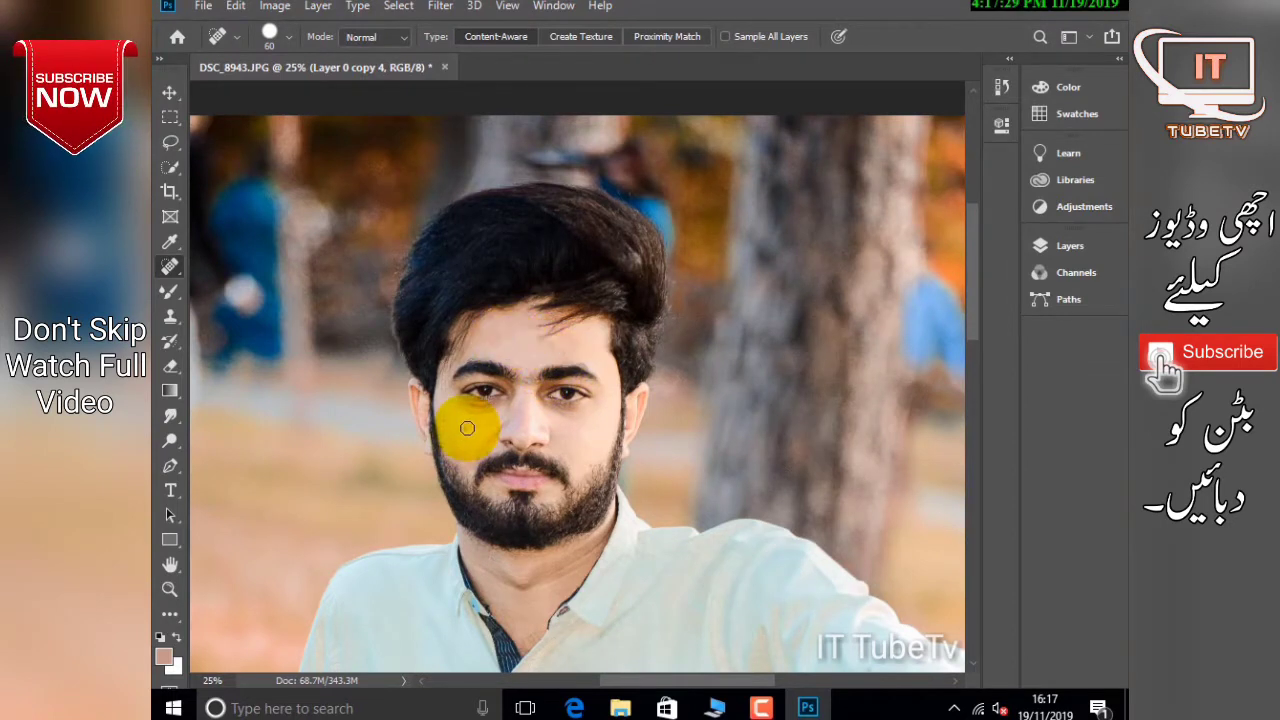
{"action": "left_click", "coordinate": [442, 420]}
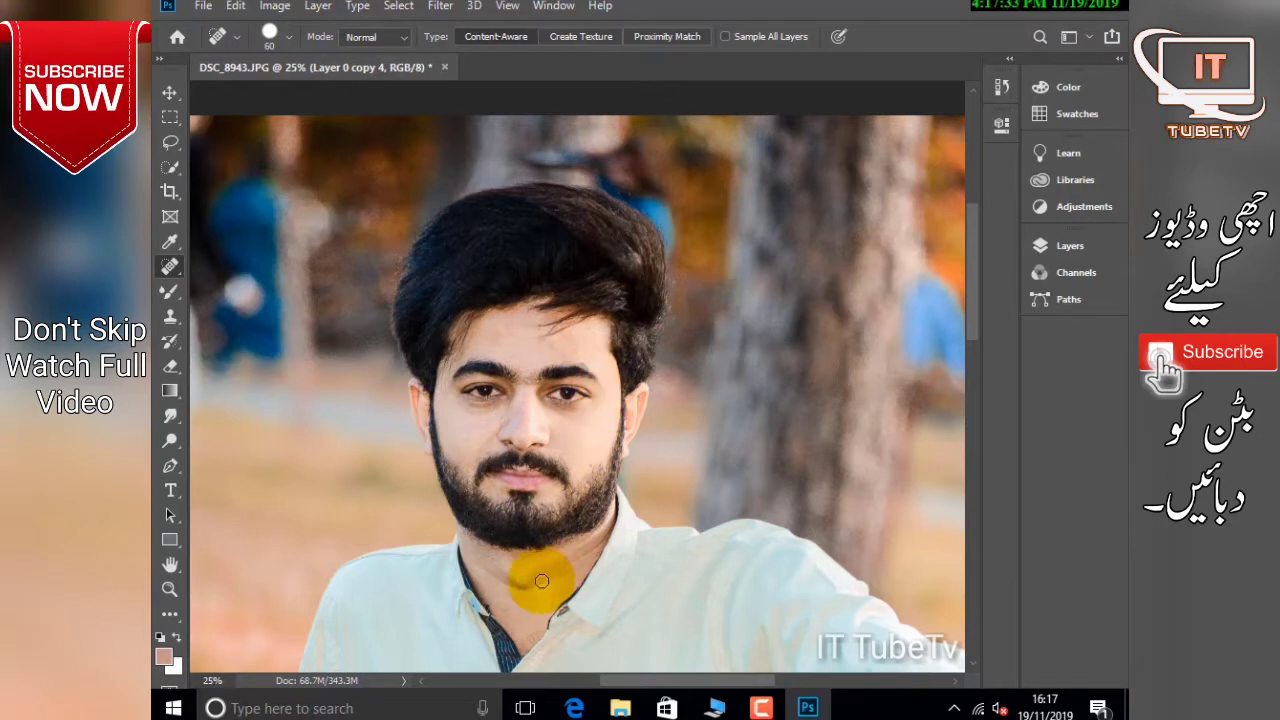
Blend the forehead, brow, cheek and surrounding face skin with a smaller Wet 19%, Mix 90% mixer brush.
{"action": "left_click", "coordinate": [170, 300]}
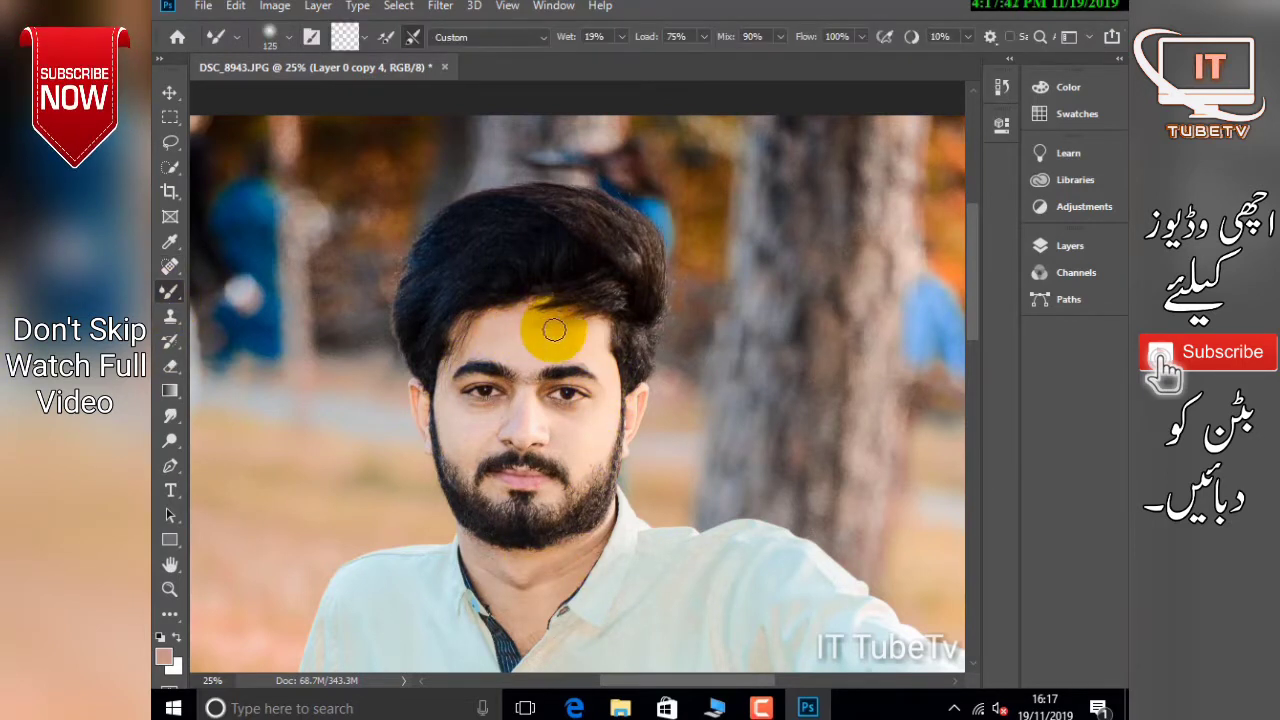
{"action": "left_click_drag", "start_coordinate": [554, 330], "coordinate": [460, 348]}
{"action": "mouse_move", "coordinate": [584, 351]}
{"action": "left_mouse_down"}
{"action": "mouse_move", "coordinate": [469, 425]}
{"action": "mouse_move", "coordinate": [563, 417]}
{"action": "mouse_move", "coordinate": [573, 453]}
{"action": "mouse_move", "coordinate": [455, 399]}
{"action": "mouse_move", "coordinate": [630, 431]}
{"action": "mouse_move", "coordinate": [486, 481]}
{"action": "left_mouse_up"}
{"action": "key", "text": "bracketleft"}
{"action": "key", "text": "bracketleft"}
{"action": "key", "text": "bracketleft"}
{"action": "scroll", "coordinate": [486, 573], "scroll_direction": "down", "scroll_amount": 2}
{"action": "key", "text": "bracketleft"}
{"action": "key", "text": "bracketleft"}
{"action": "mouse_move", "coordinate": [486, 573]}
{"action": "left_mouse_down"}
{"action": "mouse_move", "coordinate": [466, 460]}
{"action": "mouse_move", "coordinate": [597, 460]}
{"action": "mouse_move", "coordinate": [526, 544]}
{"action": "mouse_move", "coordinate": [543, 500]}
{"action": "mouse_move", "coordinate": [586, 520]}
{"action": "mouse_move", "coordinate": [543, 500]}
{"action": "left_mouse_up"}
Enlarge the mixer brush and smooth the skin on the hand resting on the knee.
{"action": "key", "text": "bracketright"}
{"action": "key", "text": "bracketright"}
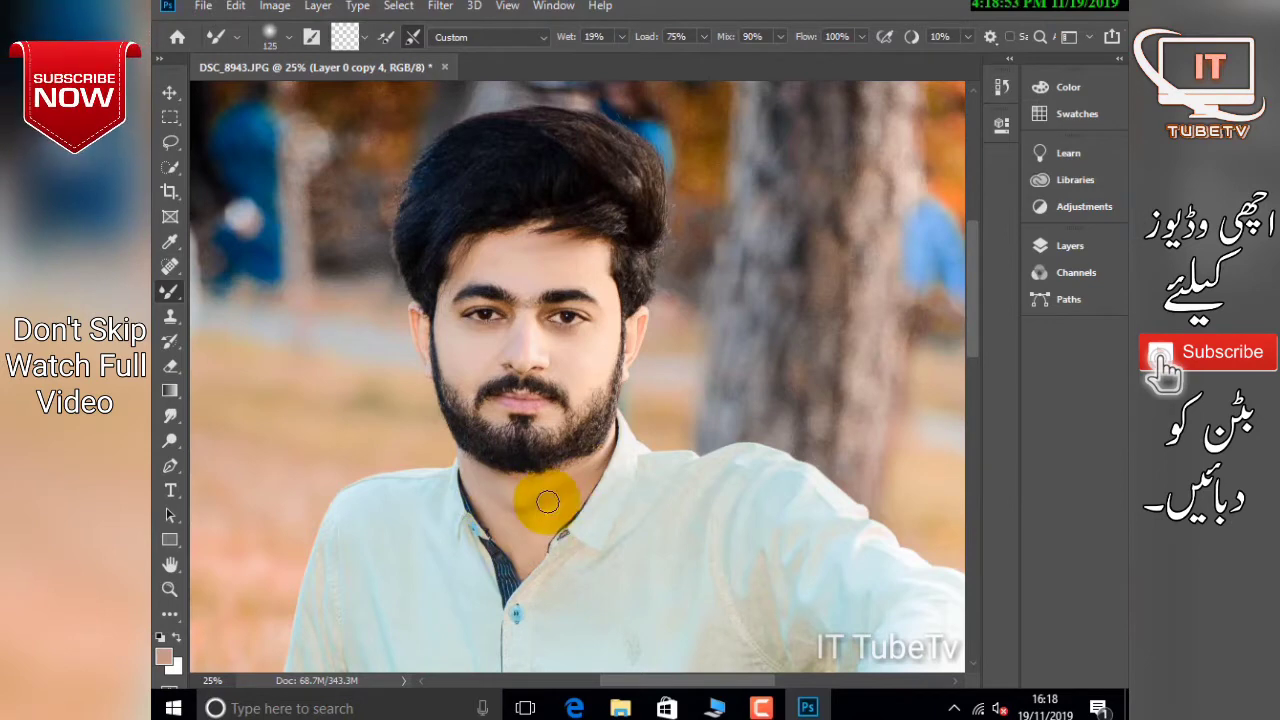
{"action": "left_click", "coordinate": [170, 440]}
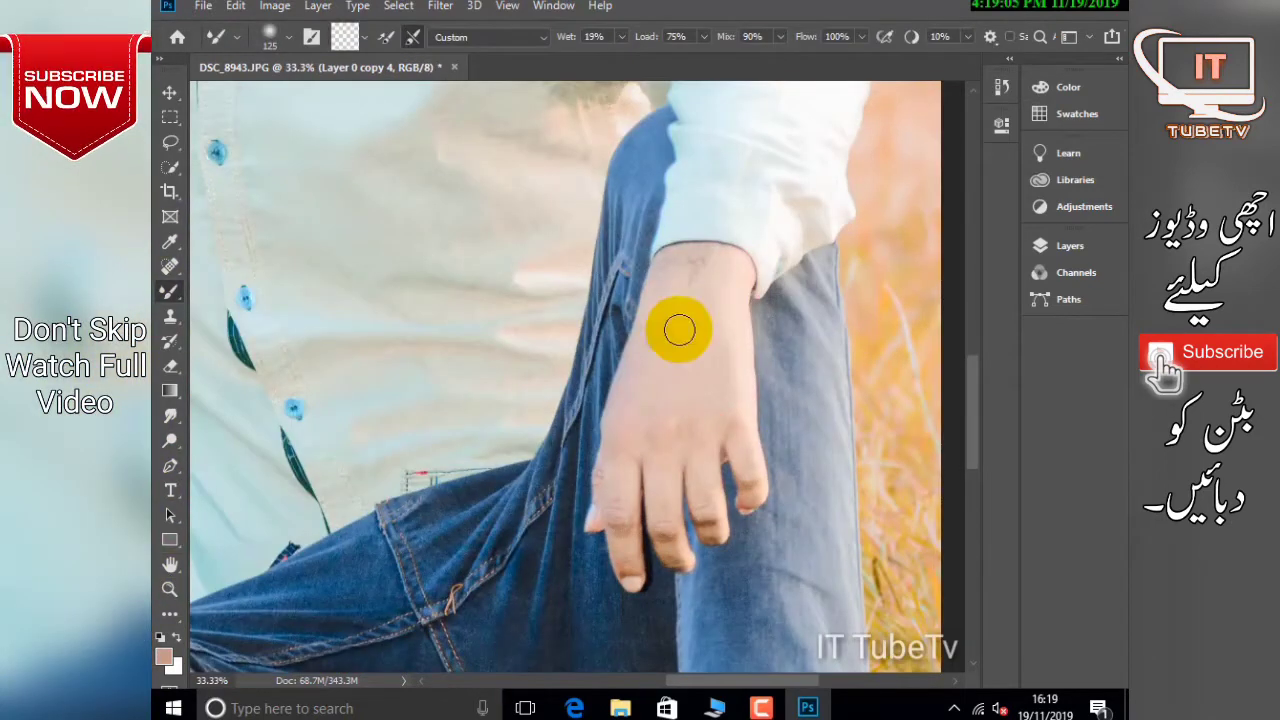
{"action": "mouse_move", "coordinate": [716, 264]}
{"action": "left_mouse_down"}
{"action": "mouse_move", "coordinate": [643, 451]}
{"action": "mouse_move", "coordinate": [714, 320]}
{"action": "mouse_move", "coordinate": [697, 306]}
{"action": "mouse_move", "coordinate": [718, 360]}
{"action": "mouse_move", "coordinate": [660, 106]}
{"action": "left_mouse_up"}
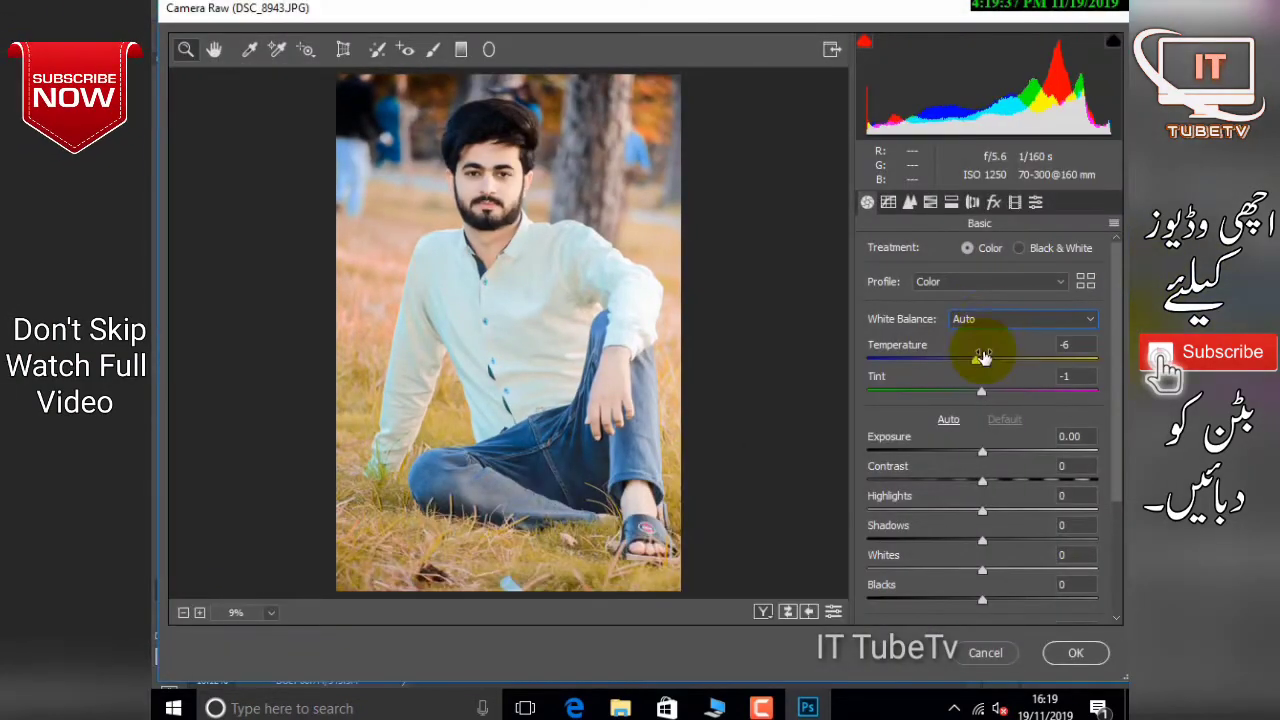
Set the Camera Raw HSL Yellows hue to -68 so the grass turns warm golden, and apply it.
{"action": "left_click", "coordinate": [930, 202]}
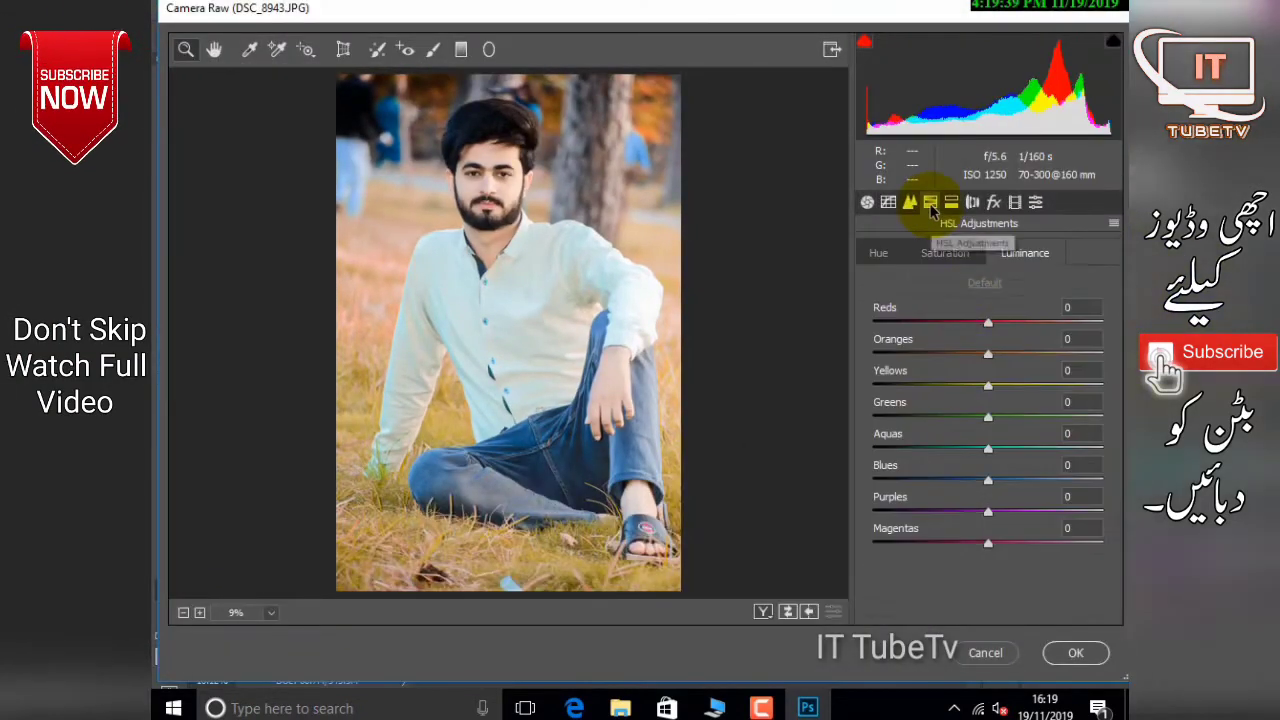
{"action": "left_click", "coordinate": [878, 253]}
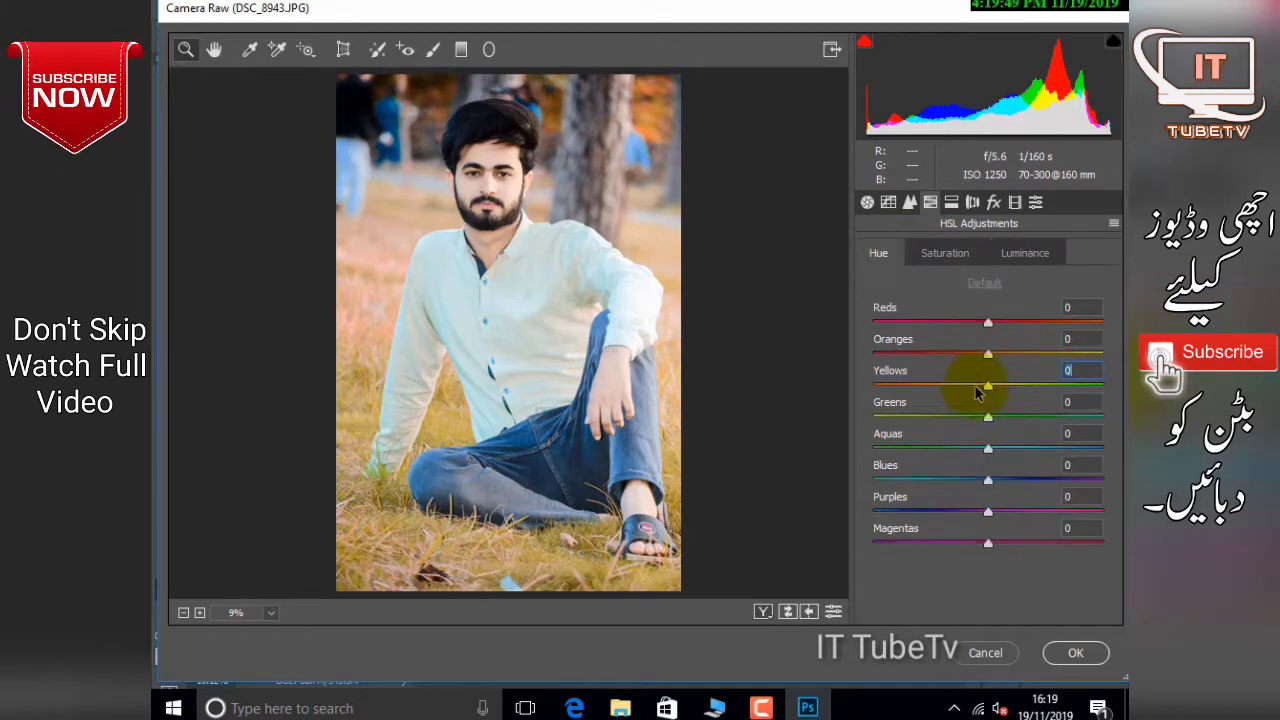
{"action": "left_click_drag", "start_coordinate": [988, 385], "coordinate": [910, 405]}
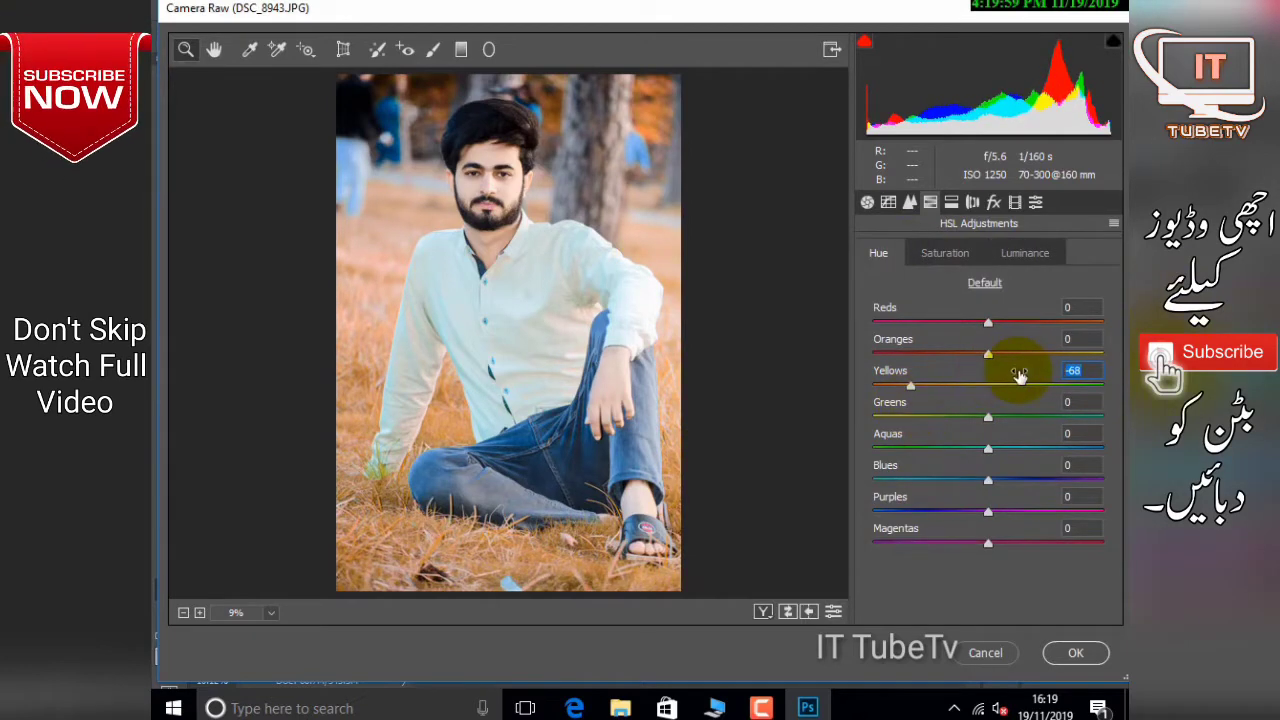
{"action": "left_click", "coordinate": [1075, 652]}
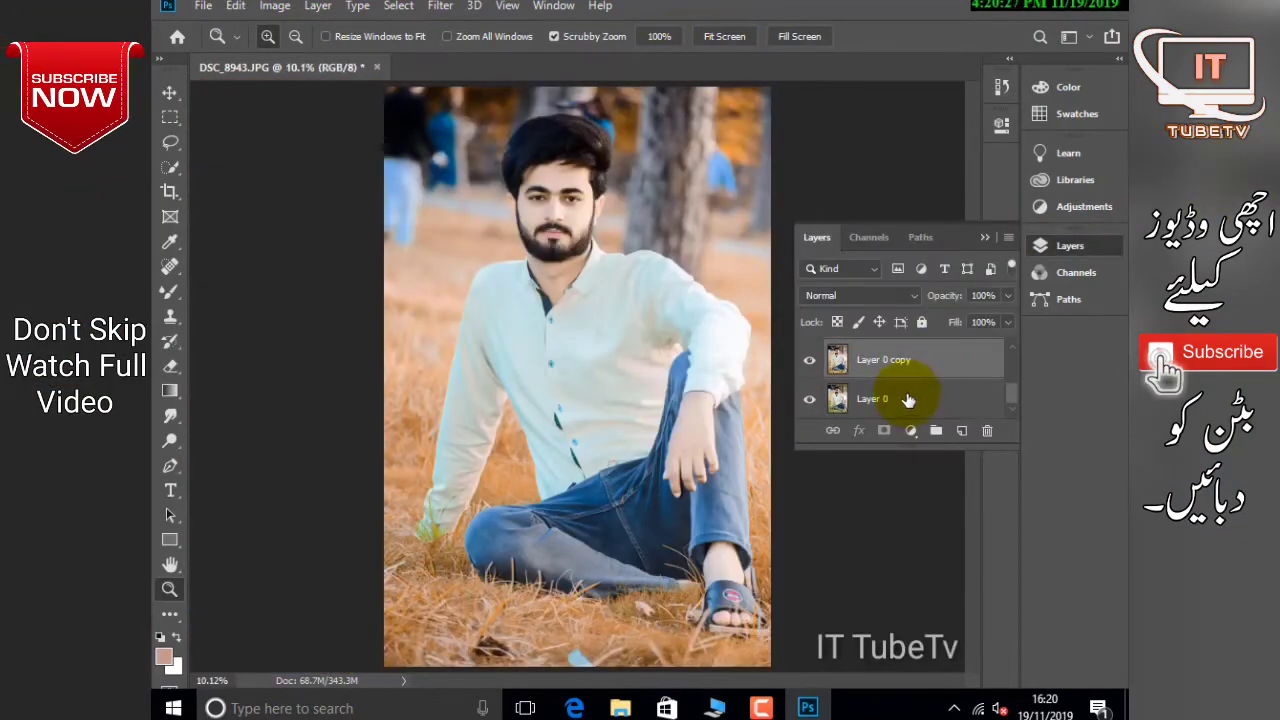
Convert Layer 0 copy 4 to a smart object and toggle its visibility to compare with the original.
{"action": "right_click", "coordinate": [909, 397]}
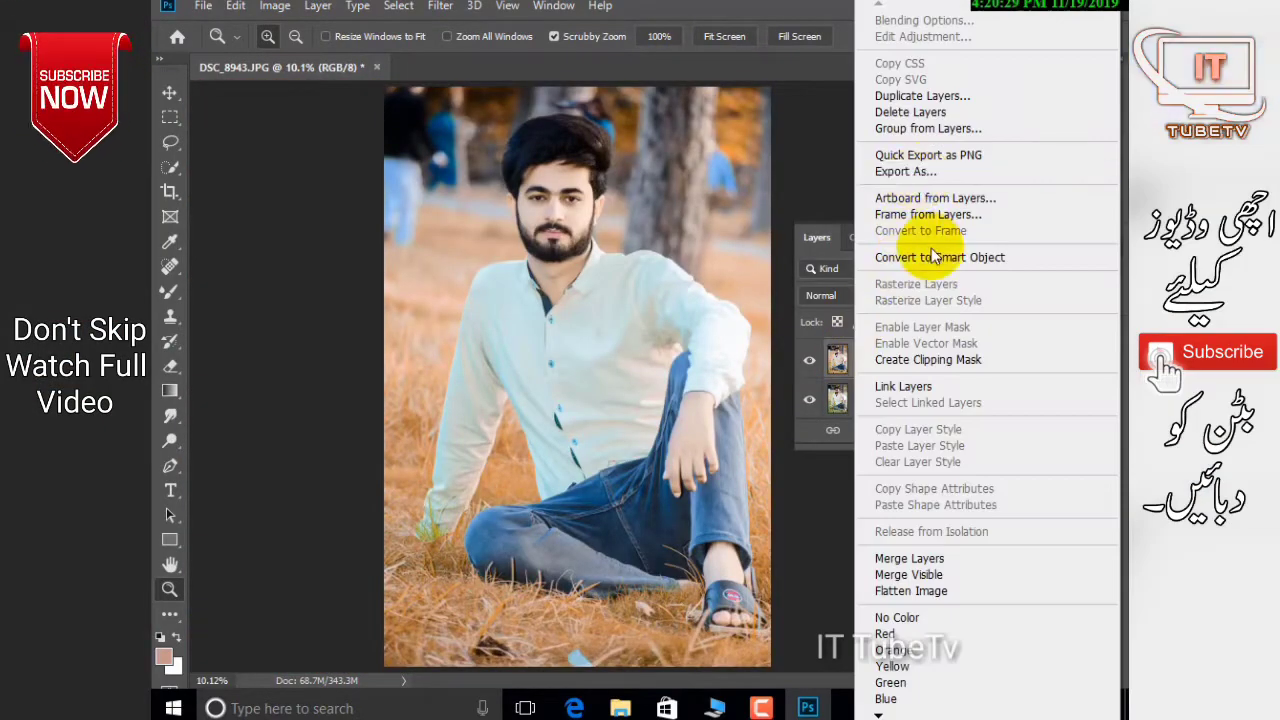
{"action": "left_click", "coordinate": [929, 252]}
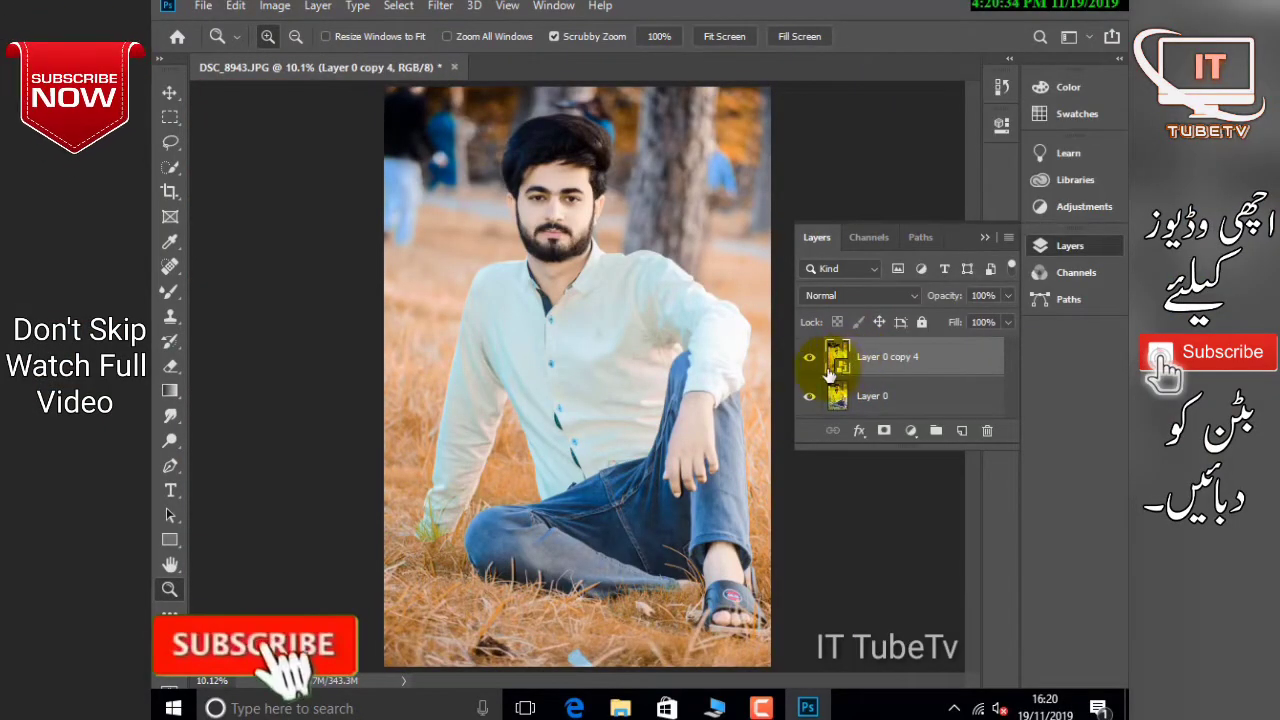
{"action": "left_click", "coordinate": [810, 360]}
{"action": "left_click", "coordinate": [810, 360]}
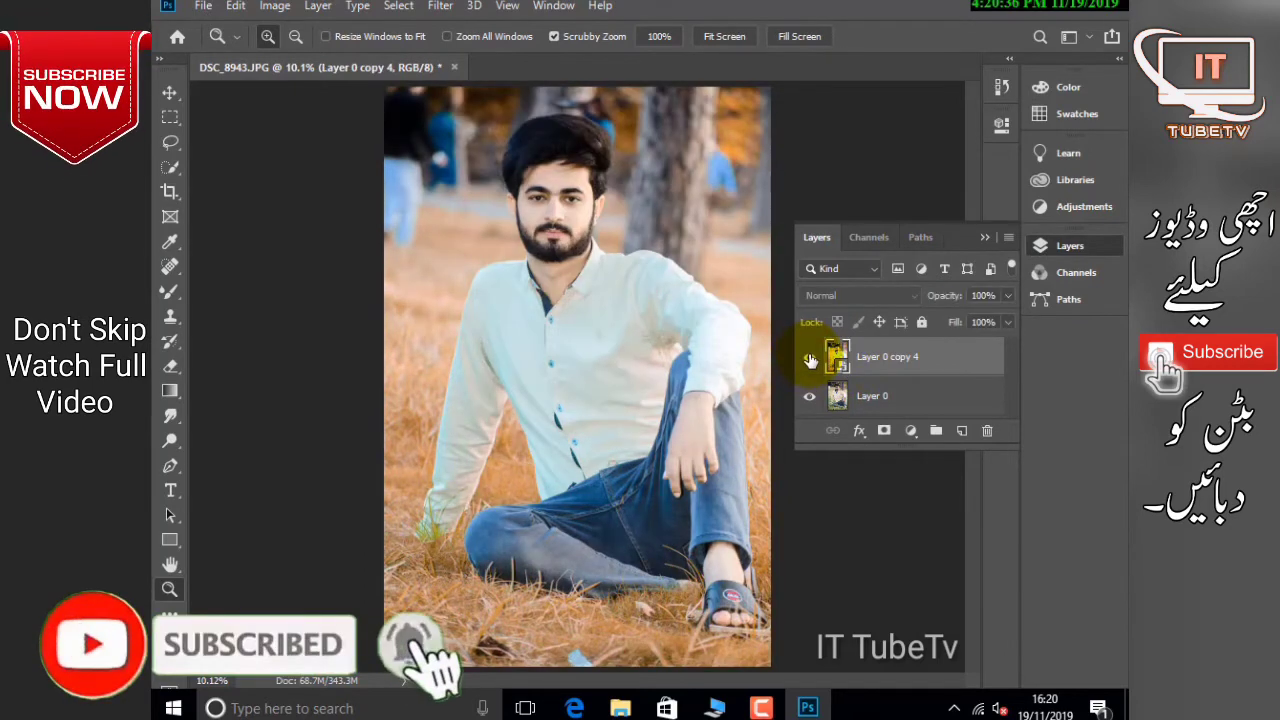
{"action": "left_click", "coordinate": [810, 360]}
{"action": "left_click", "coordinate": [810, 360]}
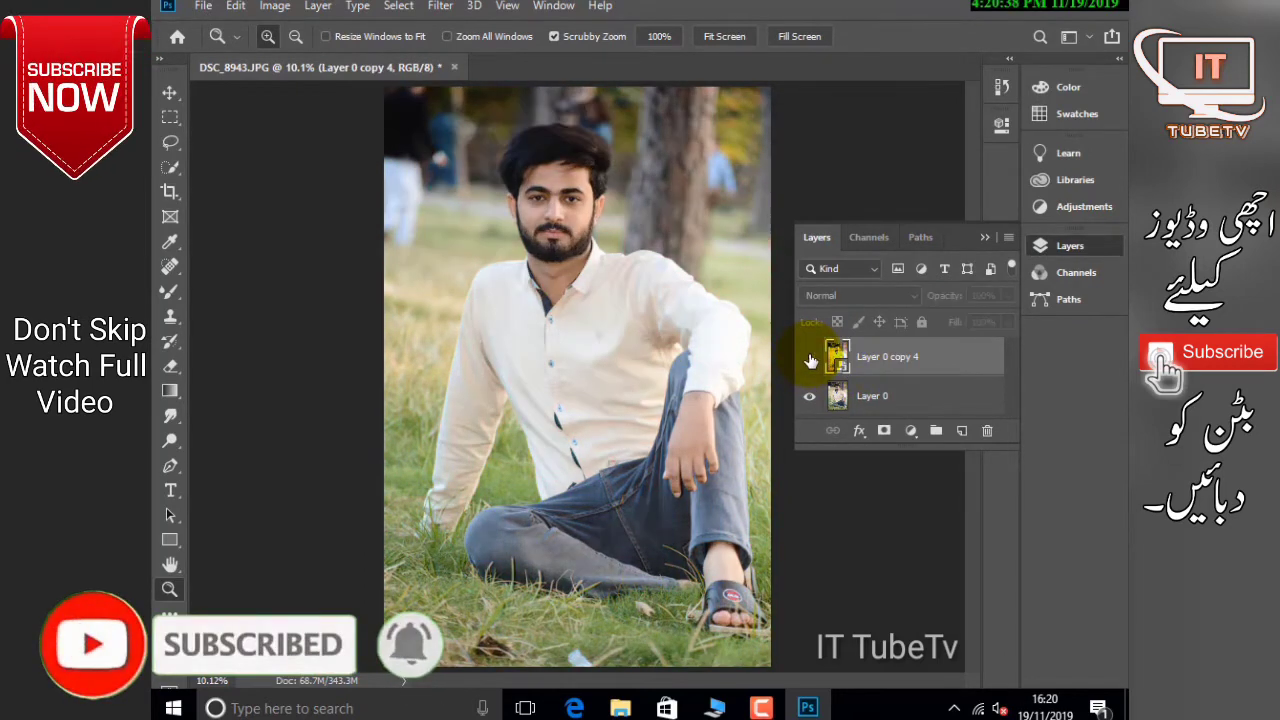
{"action": "left_click", "coordinate": [810, 360]}
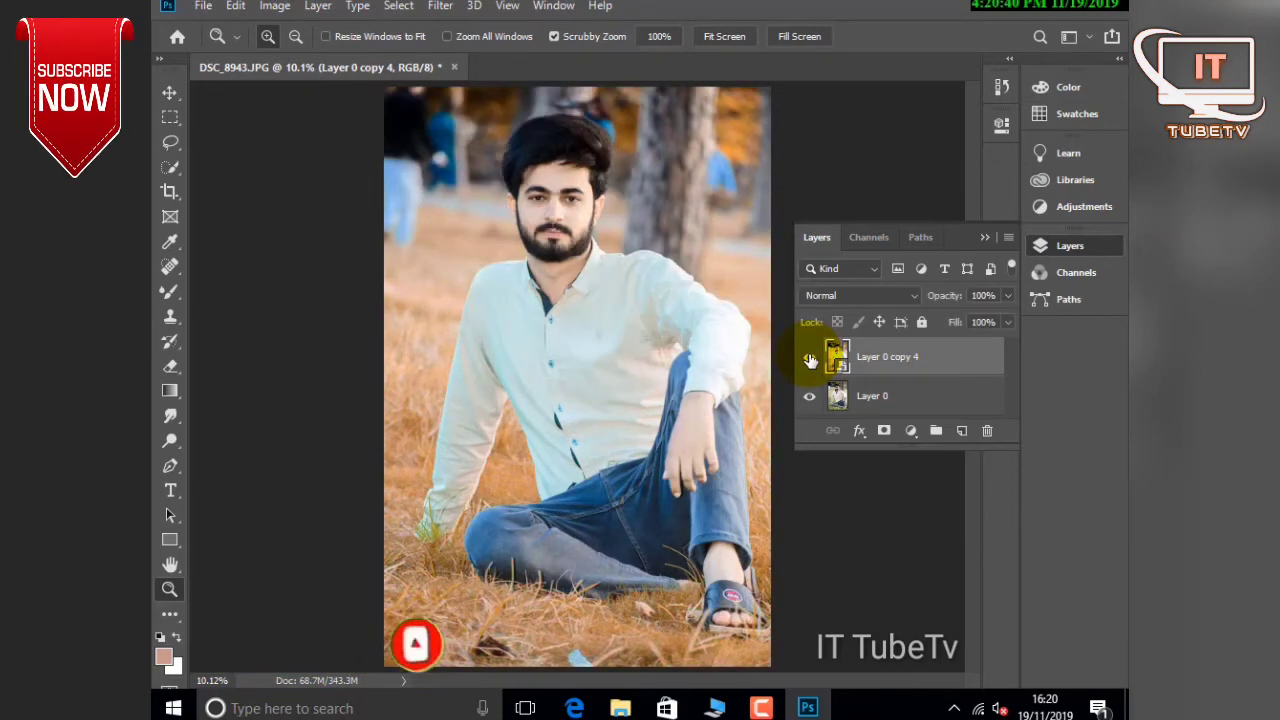
{"action": "left_click", "coordinate": [810, 360]}
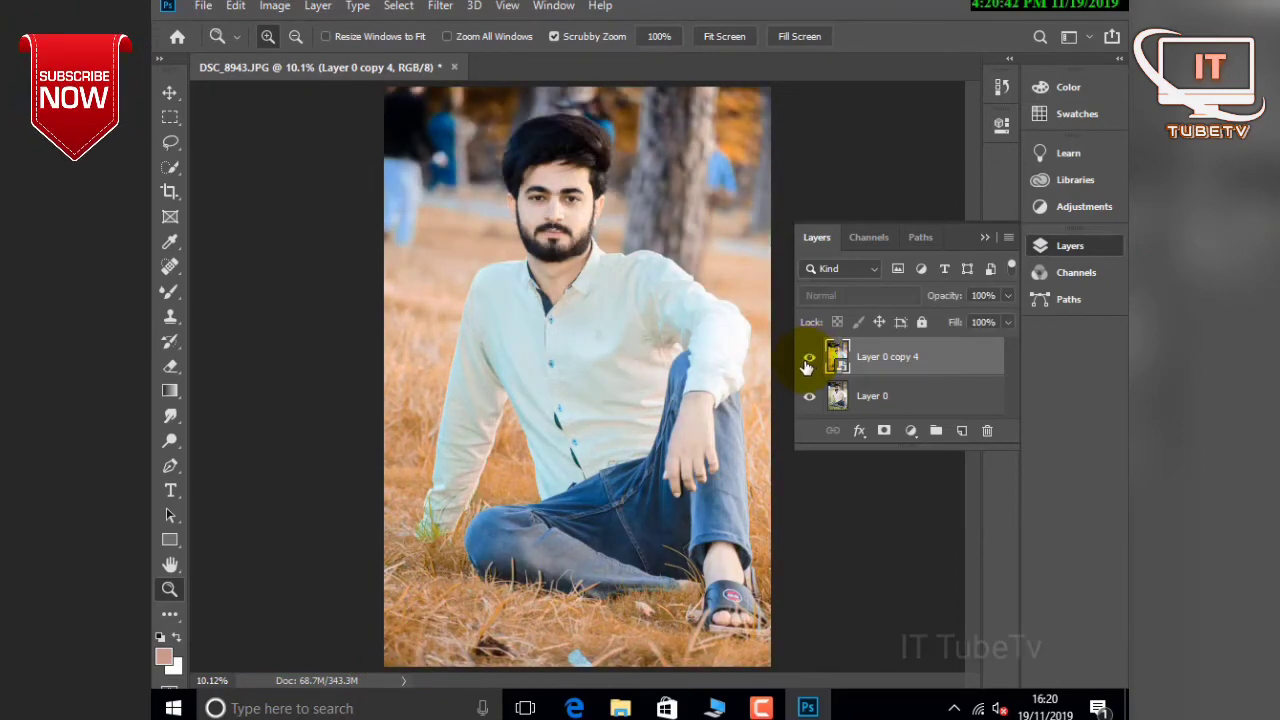